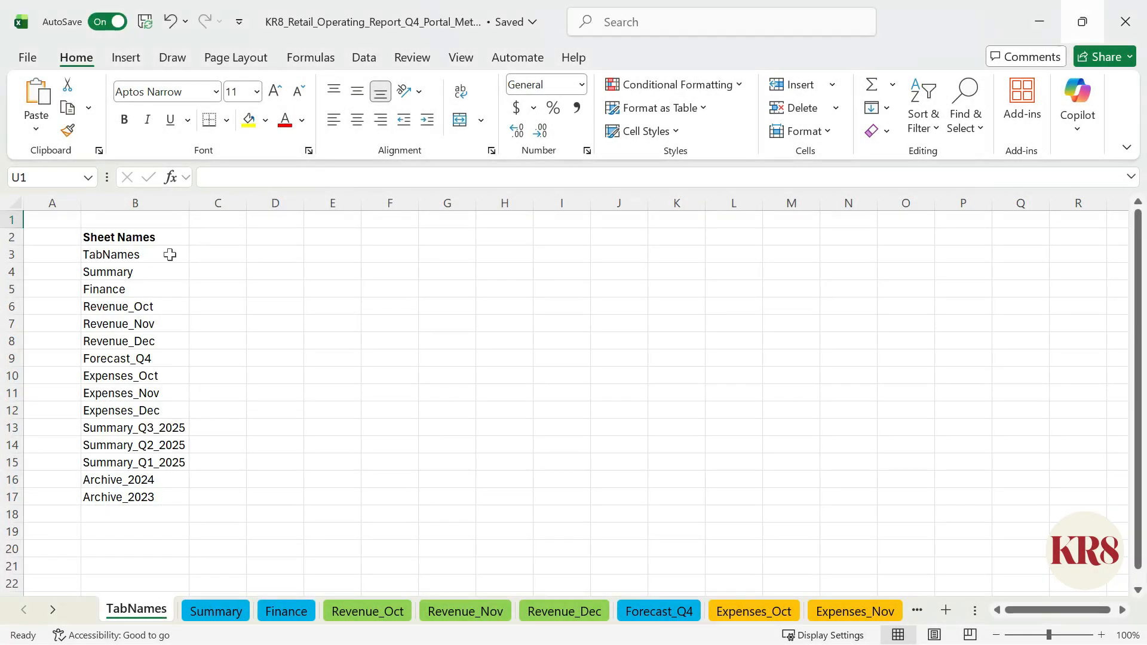
# Step: Add a new blank worksheet and re-enter the formula in B3 on the TabNames sheet to refresh the sheet list
pyautogui.click(167, 254)
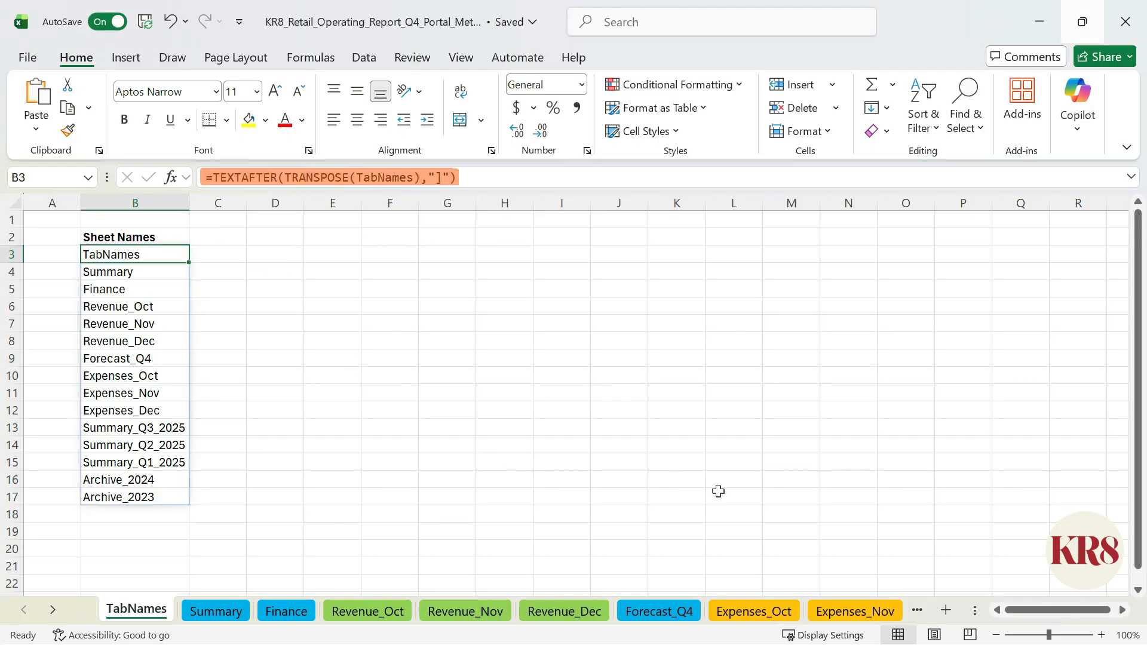
pyautogui.click(946, 610)
pyautogui.hotkey('ctrl', 'pageup')
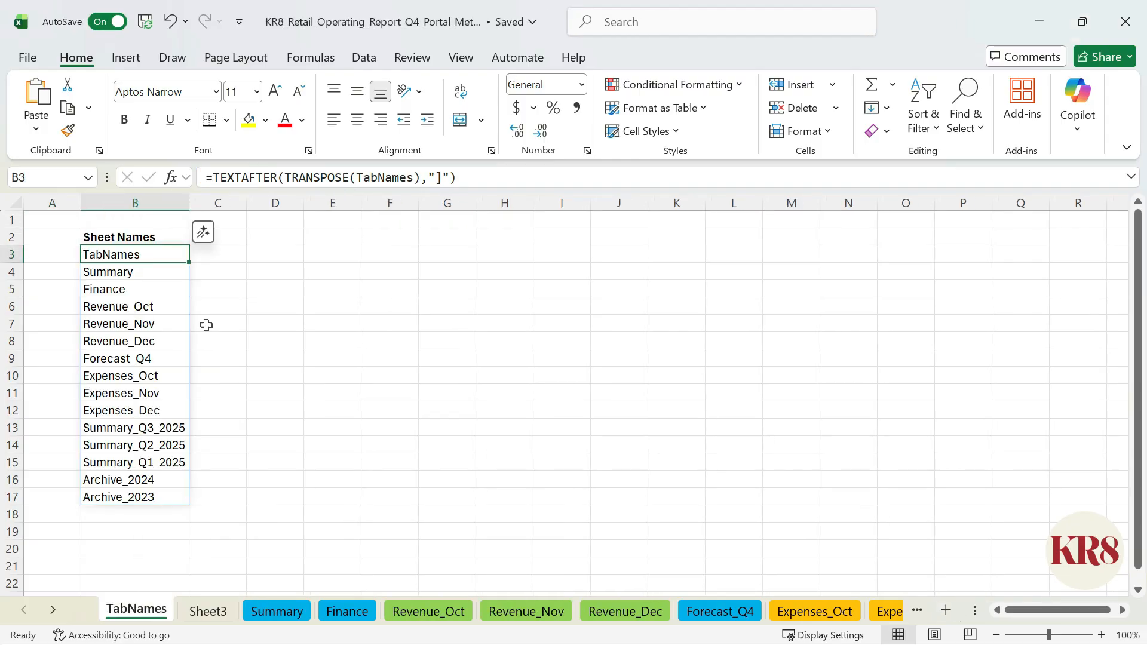
pyautogui.doubleClick(171, 255)
pyautogui.press('Return')
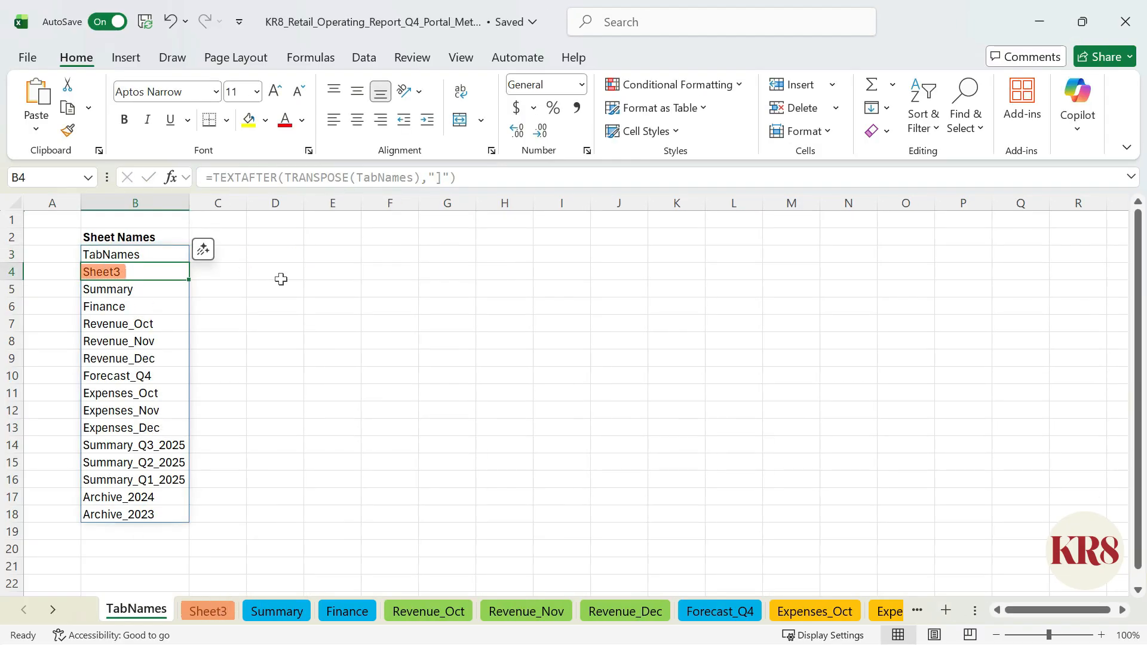
# Step: Delete the Sheet3 worksheet and select B3 in the sheet list
pyautogui.rightClick(207, 611)
pyautogui.click(271, 317)
pyautogui.click(161, 253)
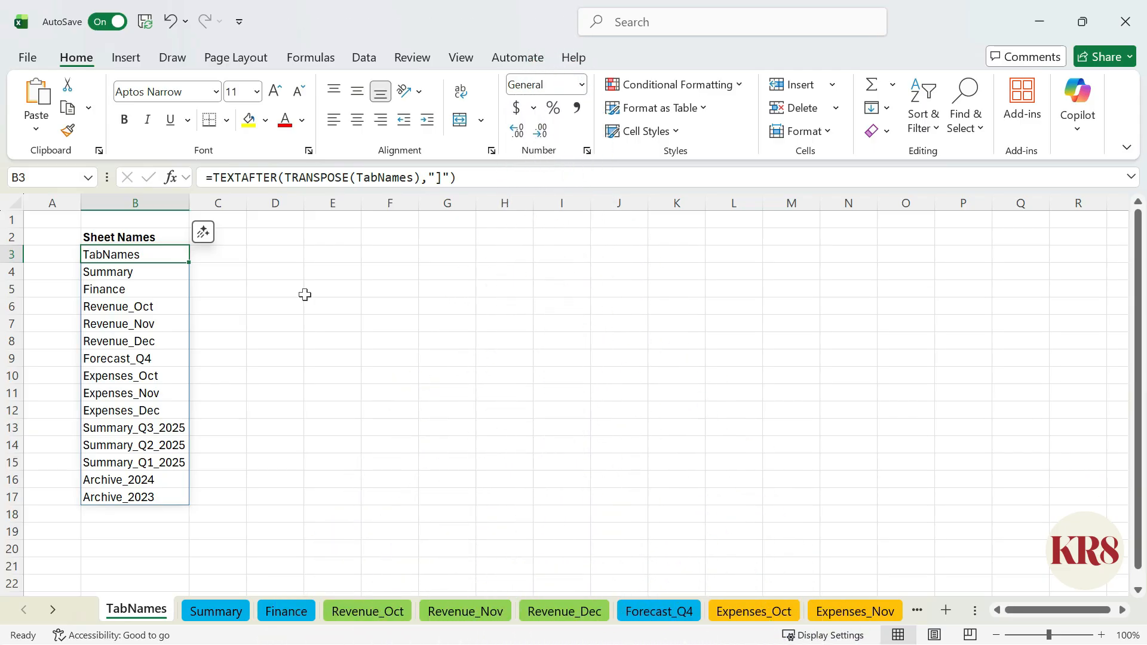
# Step: Insert two blank rows above the metric table on the Summary sheet and merge and center B1:E1
pyautogui.click(215, 610)
pyautogui.click(17, 221)
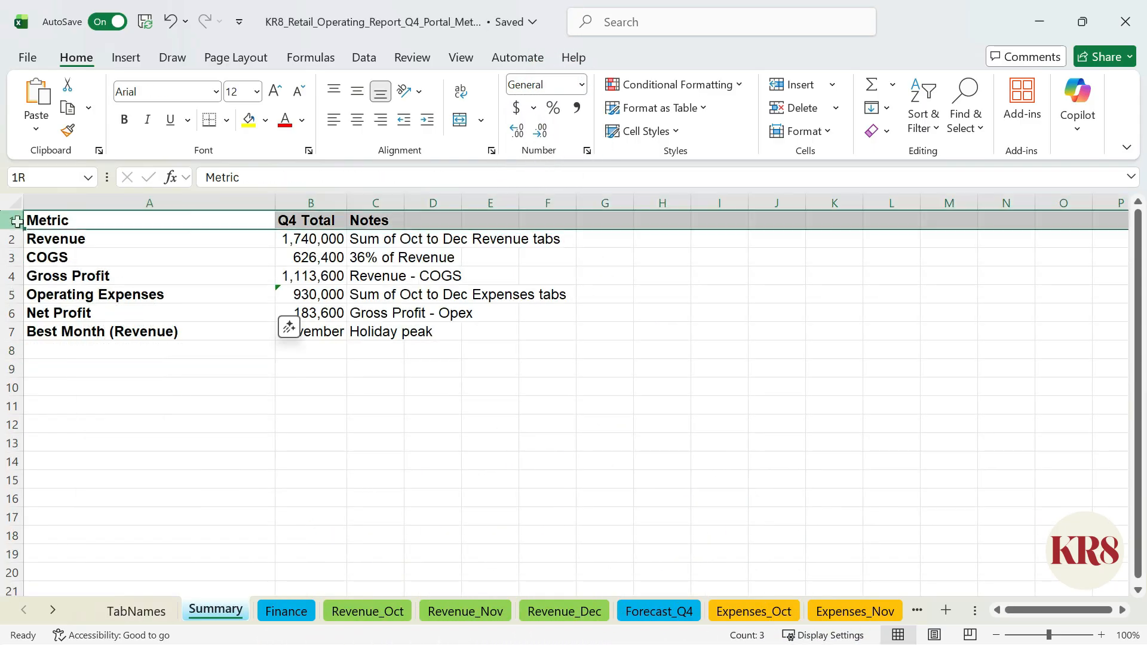
pyautogui.moveTo(17, 221); pyautogui.dragTo(16, 239)
pyautogui.rightClick(17, 239)
pyautogui.click(75, 443)
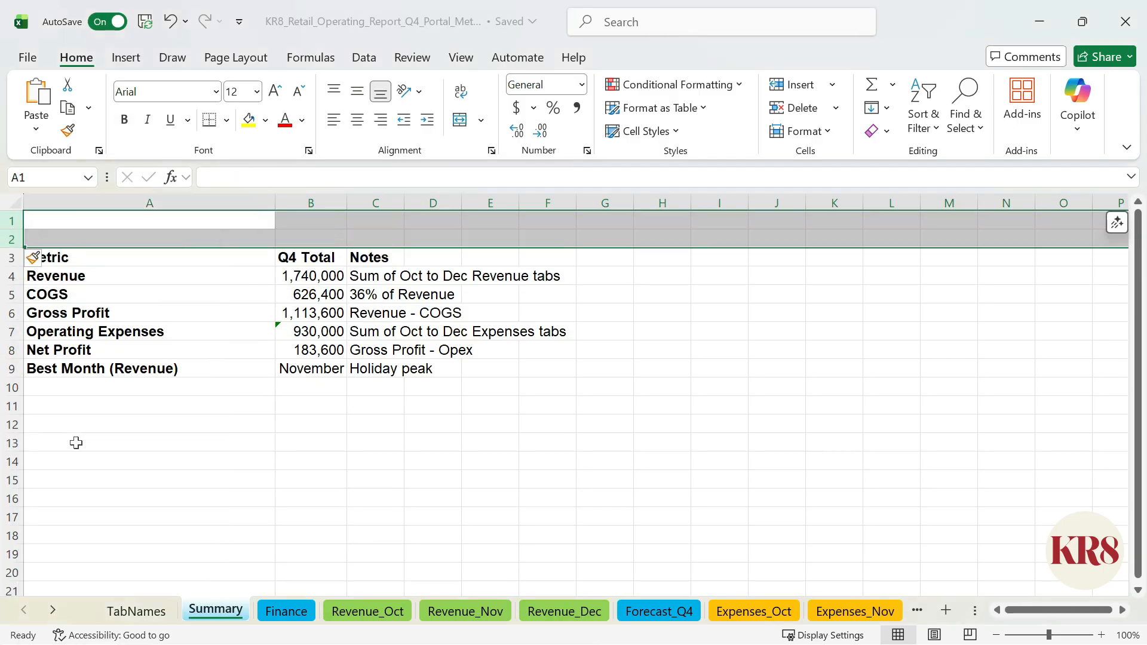
pyautogui.moveTo(297, 221); pyautogui.dragTo(488, 221)
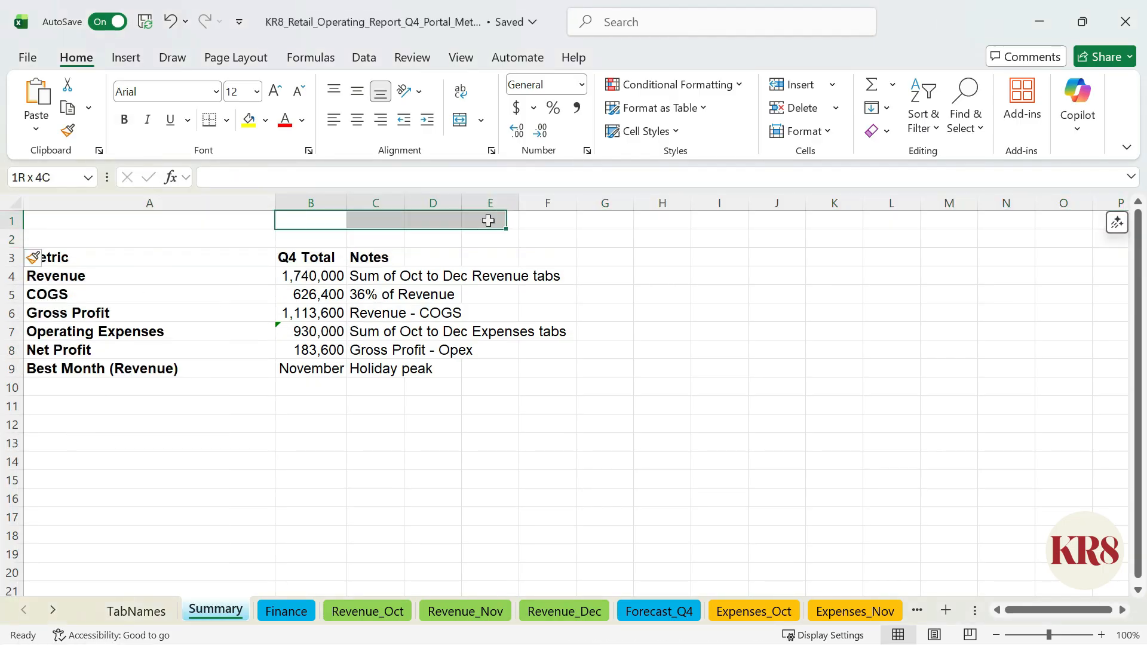
pyautogui.click(460, 119)
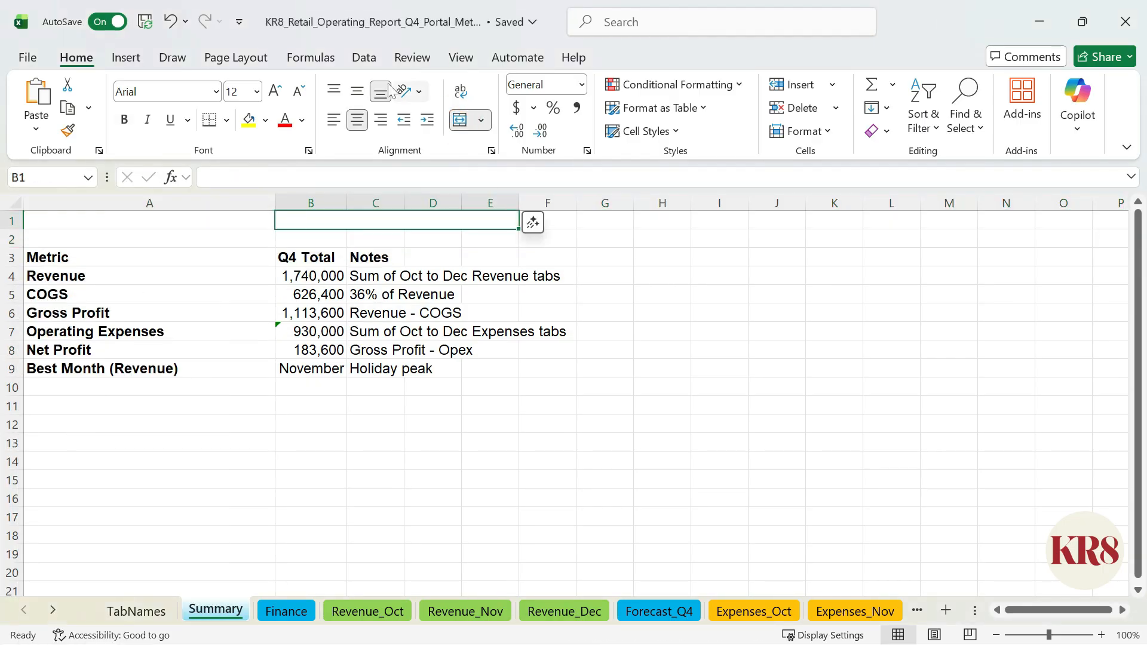
# Step: Add list data validation to the merged B1 cell with the source =TabNames!$B$3:$B$17
pyautogui.click(364, 57)
pyautogui.click(824, 131)
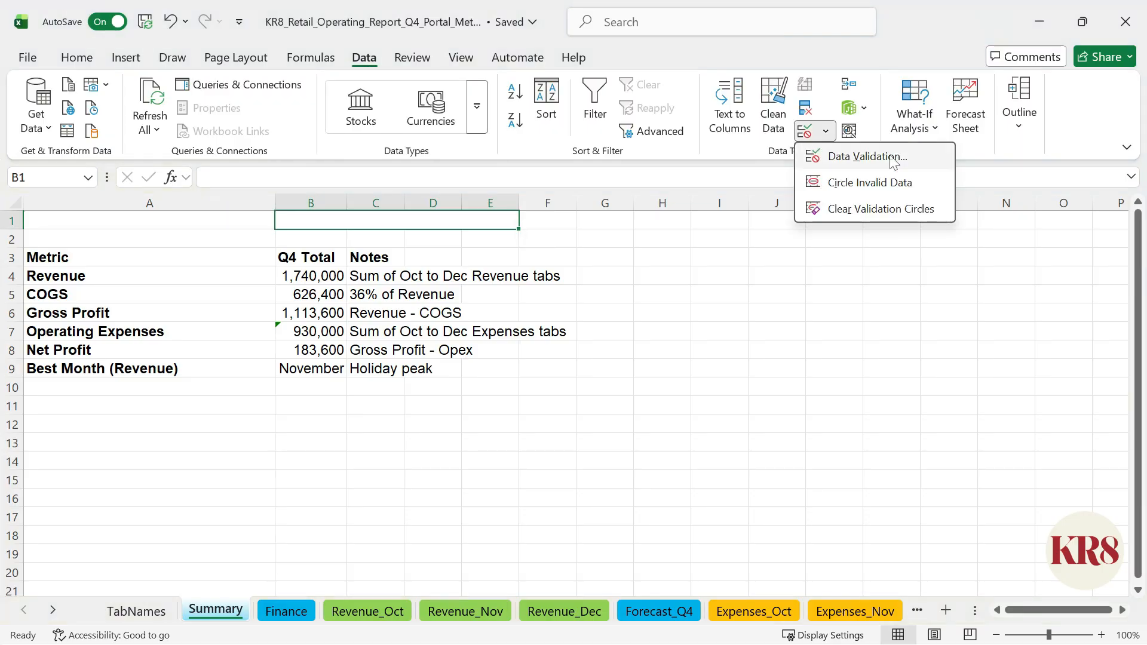
pyautogui.click(934, 162)
pyautogui.click(550, 293)
pyautogui.click(534, 351)
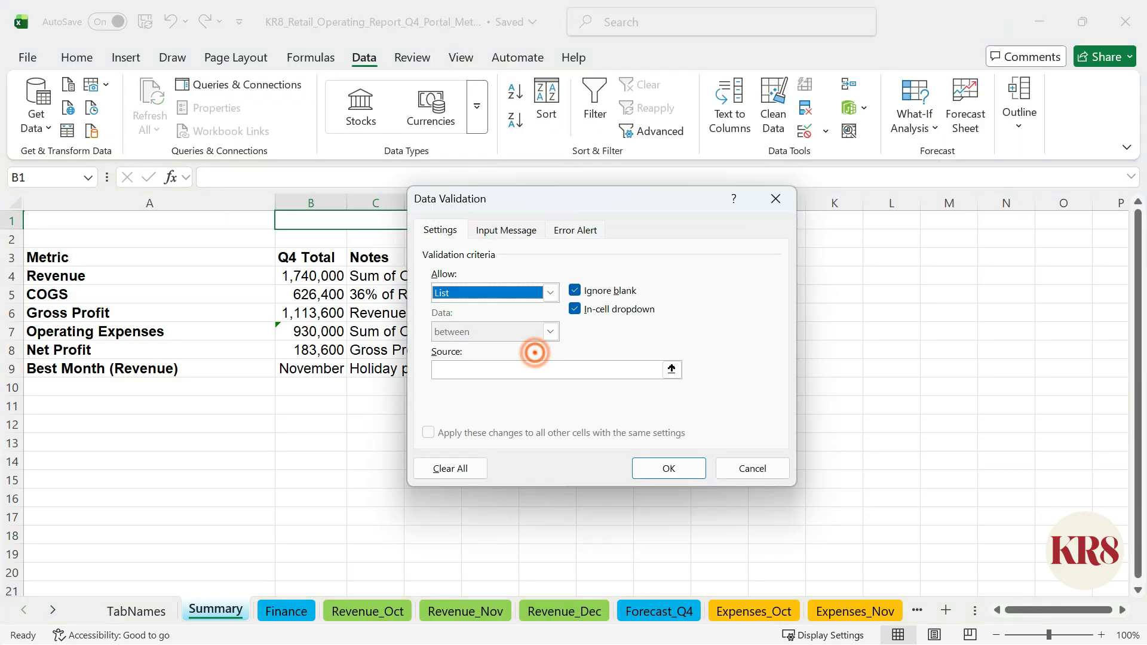
pyautogui.click(545, 369)
pyautogui.click(136, 610)
pyautogui.moveTo(149, 255); pyautogui.dragTo(149, 488)
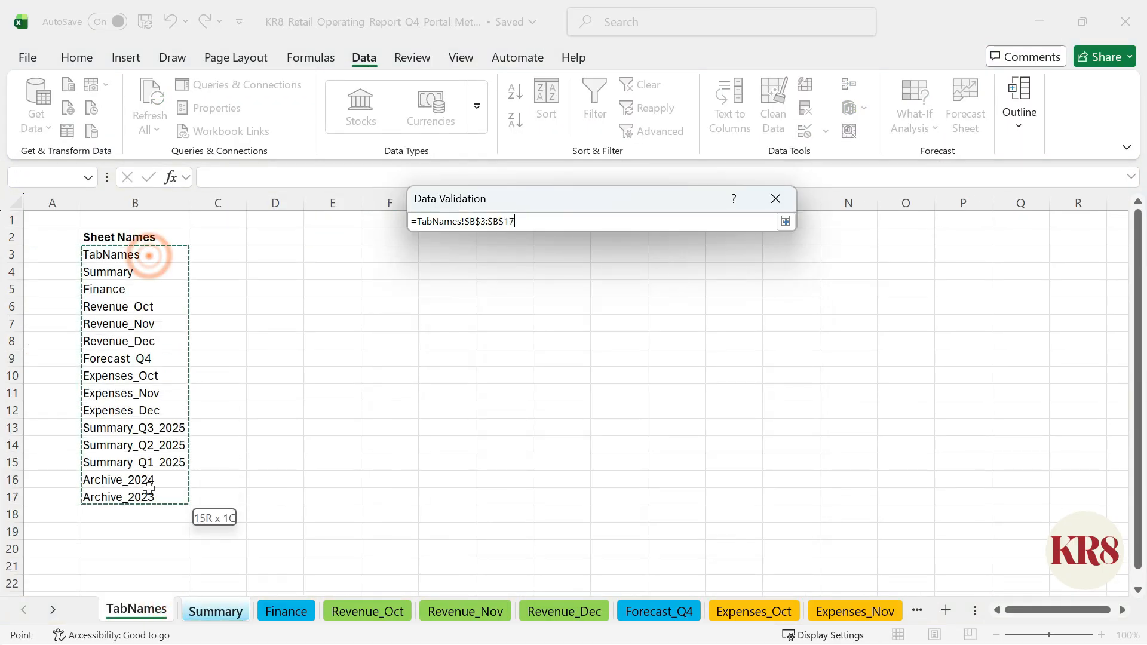
pyautogui.click(690, 470)
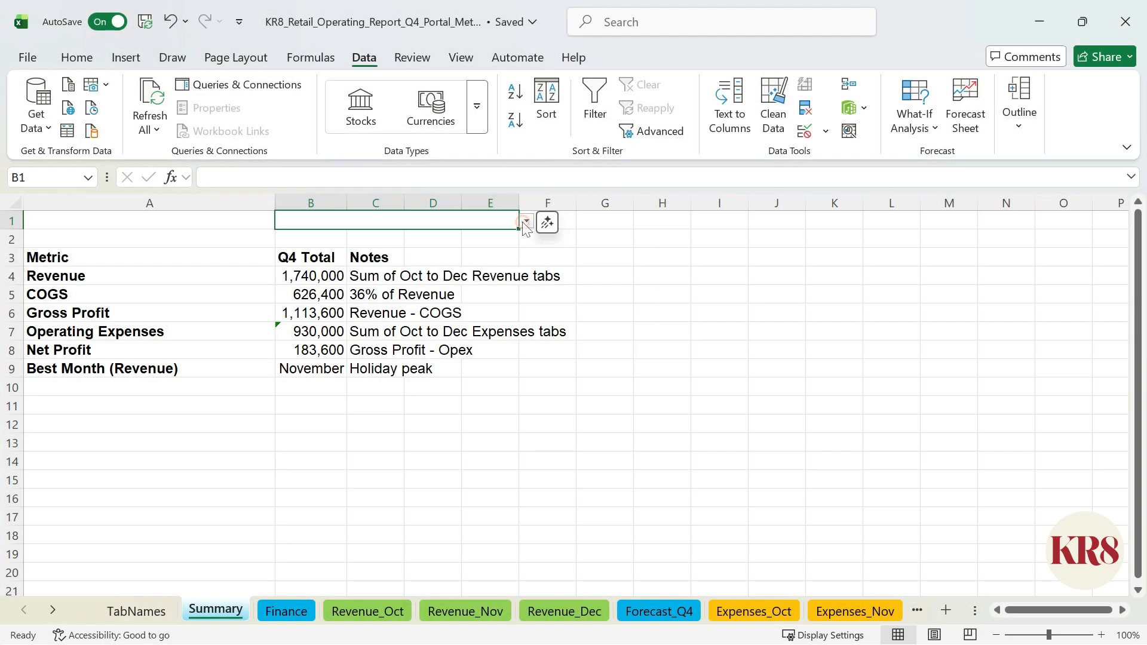
# Step: Look through B1's dropdown list of sheet names and choose Summary
pyautogui.click(525, 222)
pyautogui.scroll(-1, 505, 314)
pyautogui.scroll(1, 507, 317)
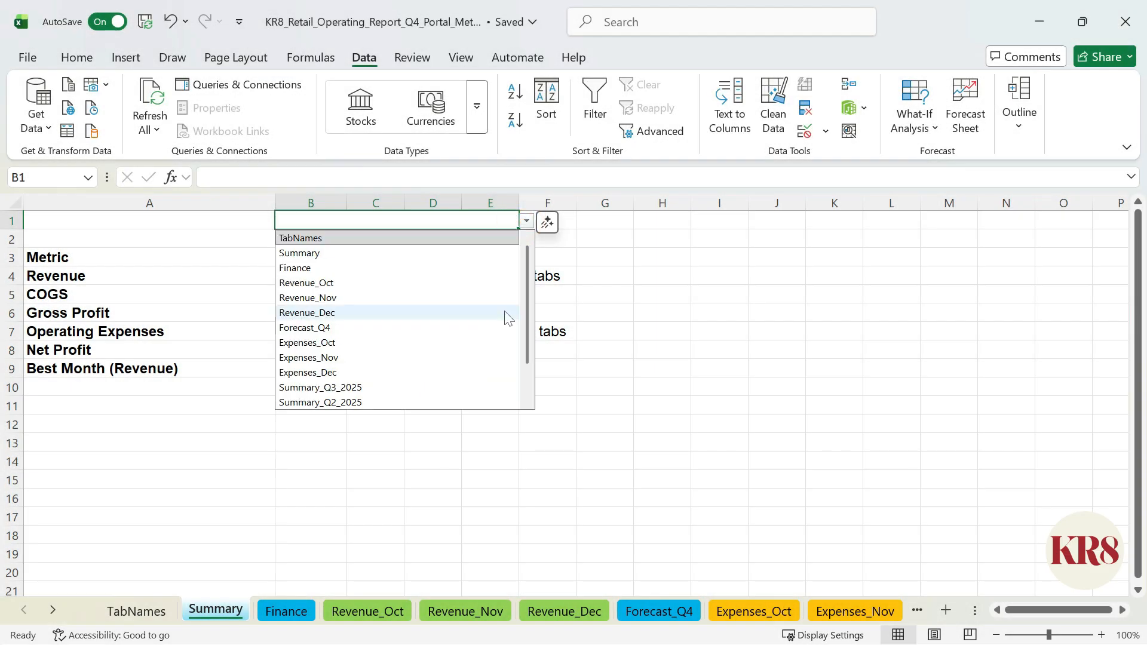
pyautogui.click(505, 253)
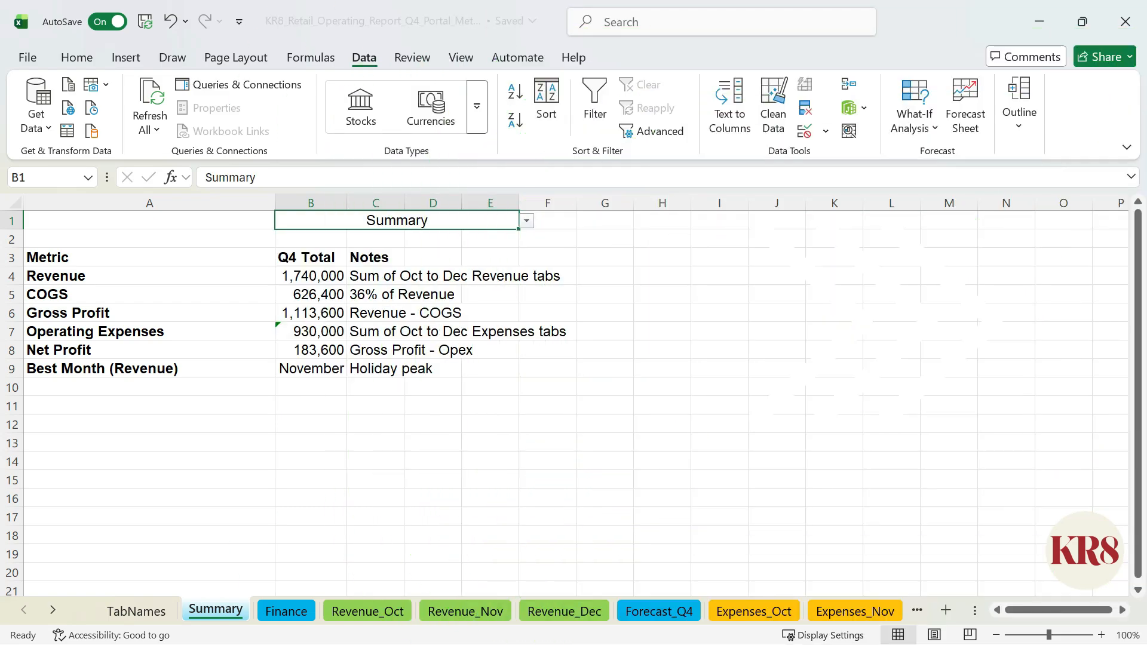
# Step: Enter =HYPERLINK("#" & B1 & "!A1","GO►") in F1, inserting the arrow symbol after GO
pyautogui.click(572, 220)
pyautogui.write('=HYPERLINK("#" & B1 & "!A1","GO")')
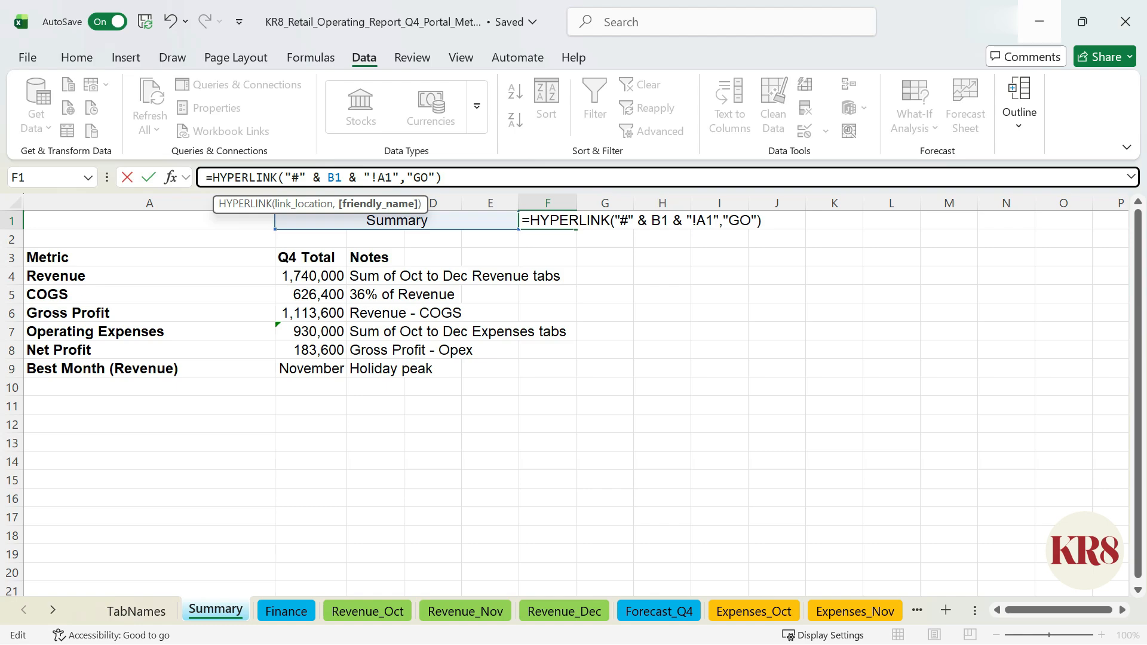
pyautogui.press('super+period')
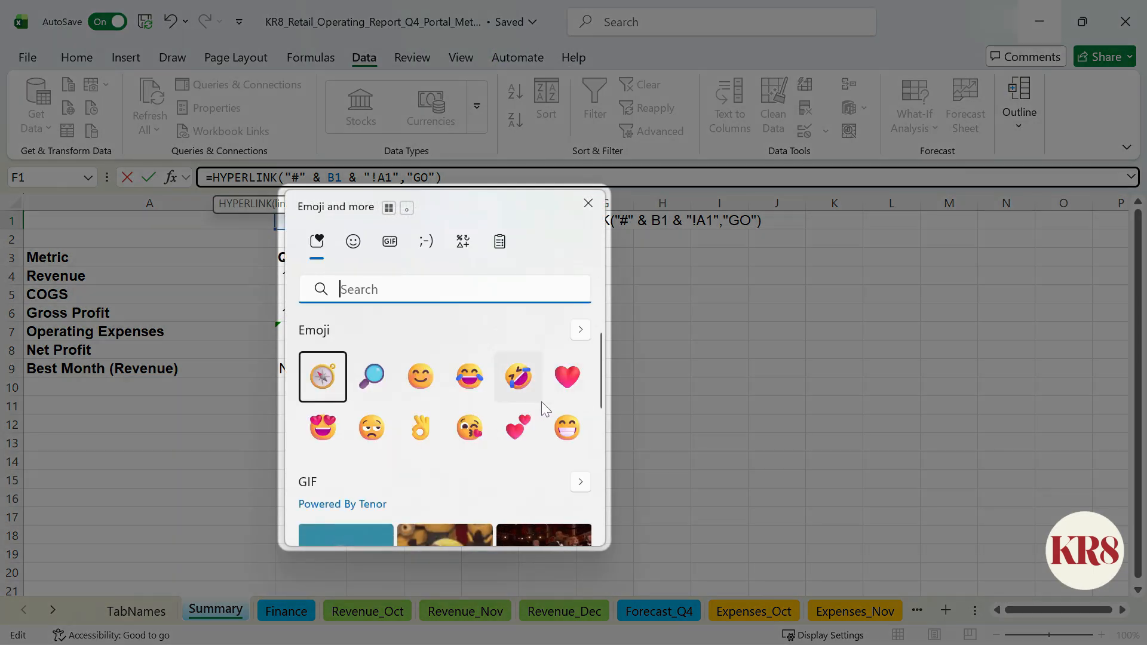
pyautogui.scroll(-3, 541, 405)
pyautogui.scroll(-2, 543, 410)
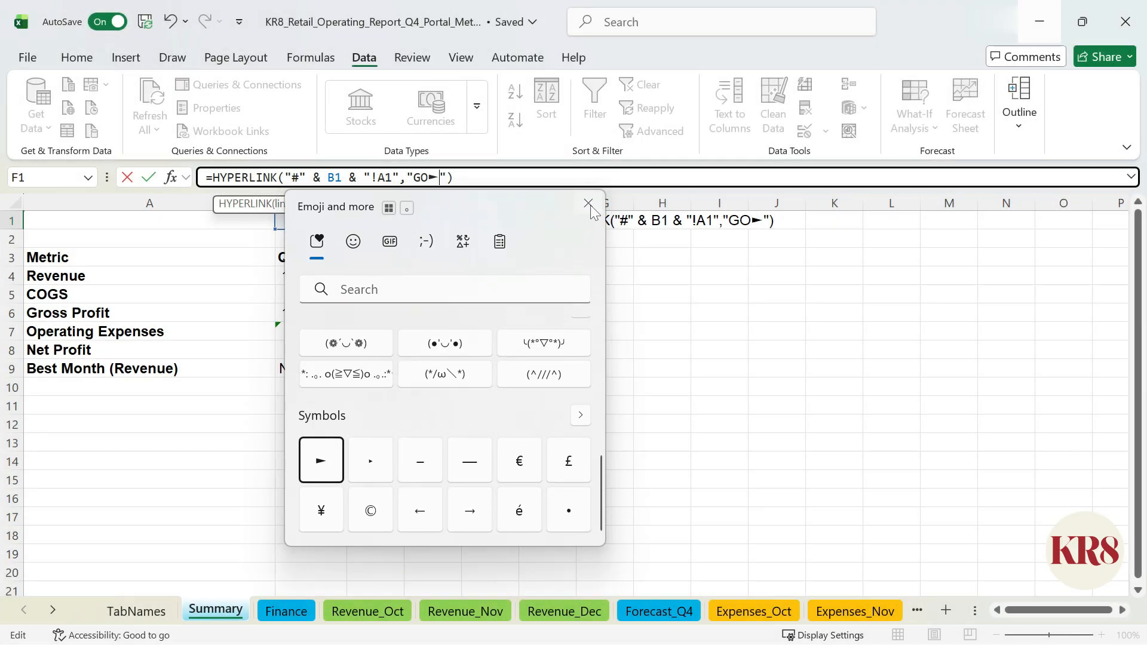
pyautogui.click(589, 204)
pyautogui.press('Return')
# Step: Choose Forecast_Q4 in B1, test the GO link in F1, and return to the Summary sheet
pyautogui.click(502, 223)
pyautogui.click(526, 222)
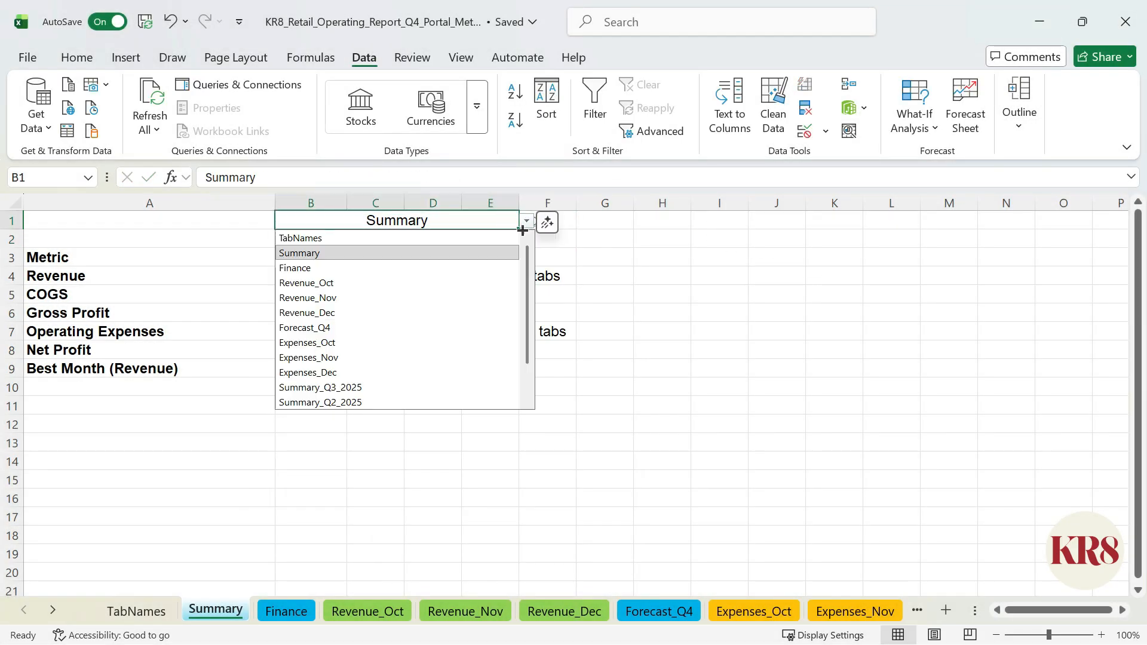
pyautogui.click(450, 328)
pyautogui.click(547, 220)
pyautogui.click(542, 230)
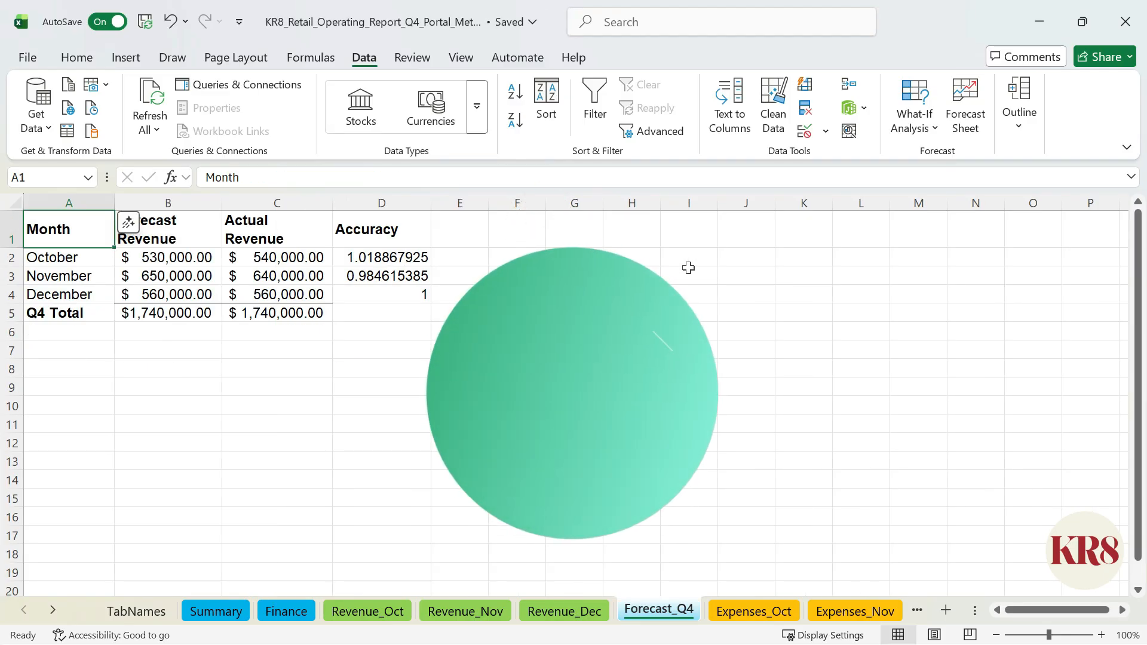
pyautogui.click(216, 611)
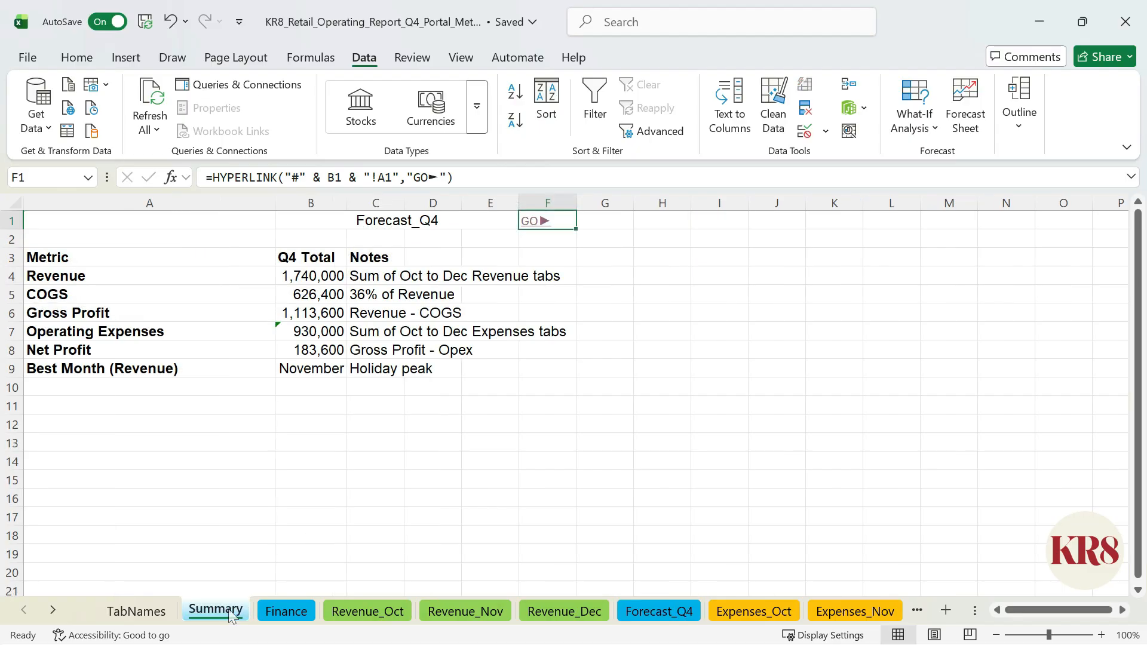
# Step: Enter the label "Jump to Sheet:" in A1 and right-align it
pyautogui.click(198, 220)
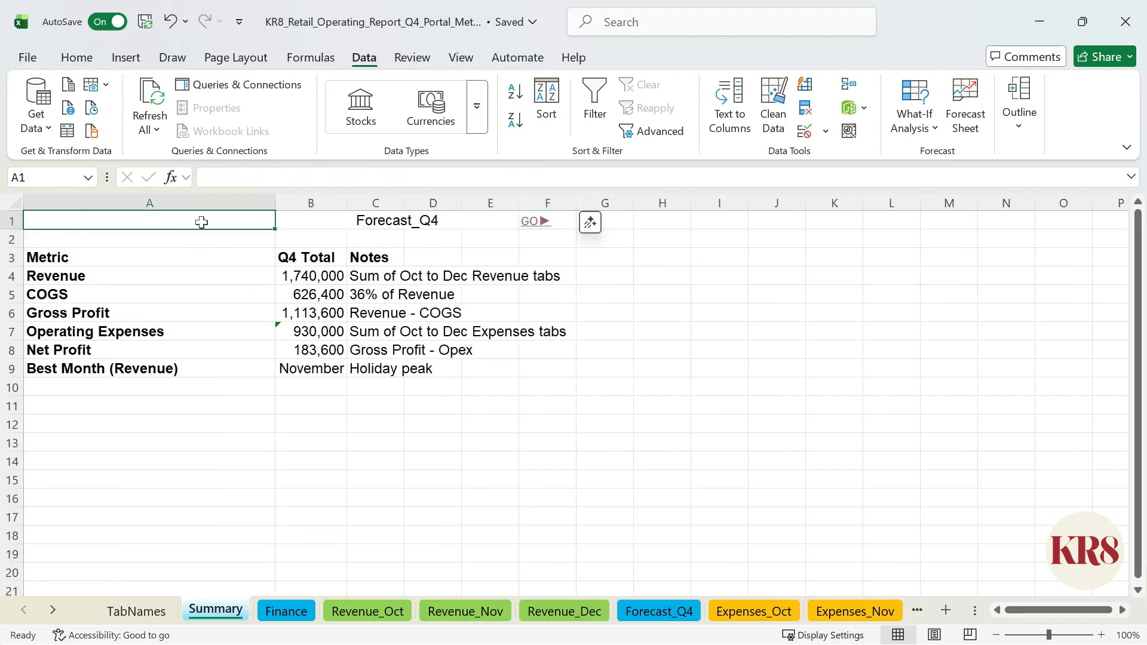
pyautogui.write('Jump to Sheet:')
pyautogui.hotkey('ctrl', 'Return')
pyautogui.click(77, 58)
pyautogui.click(382, 112)
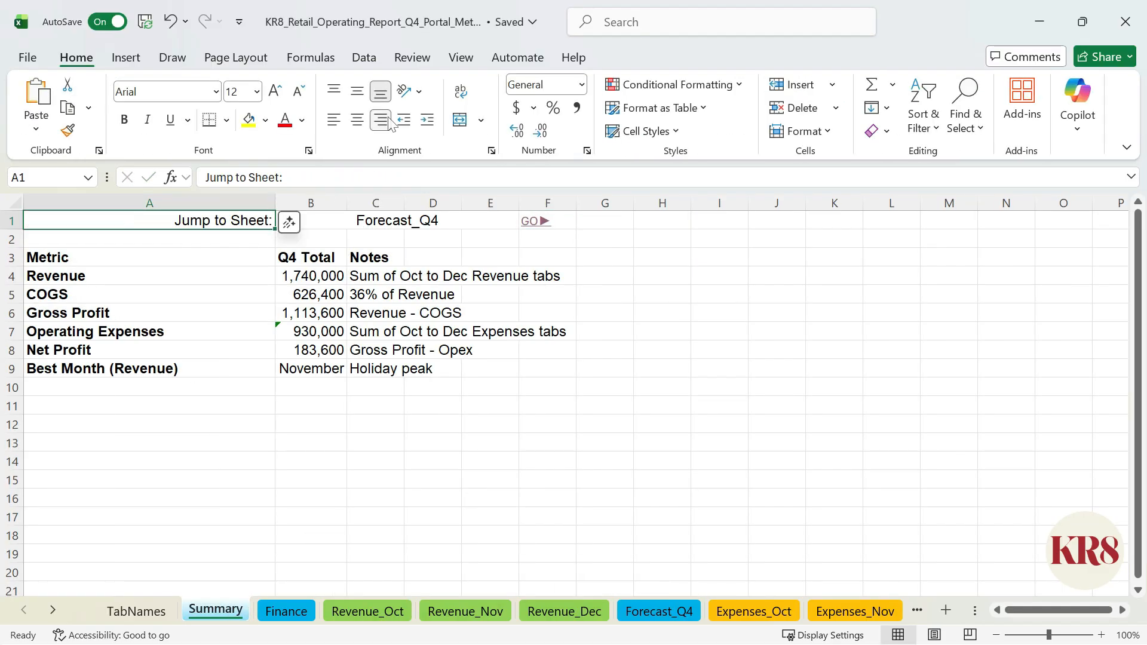
# Step: Make row 1 taller and add the solid compass rose icon from the "Compass" stock icons in A1, sized to about 0.81"
pyautogui.moveTo(11, 229); pyautogui.dragTo(12, 281)
pyautogui.click(126, 58)
pyautogui.click(278, 127)
pyautogui.click(333, 190)
pyautogui.write('Compass')
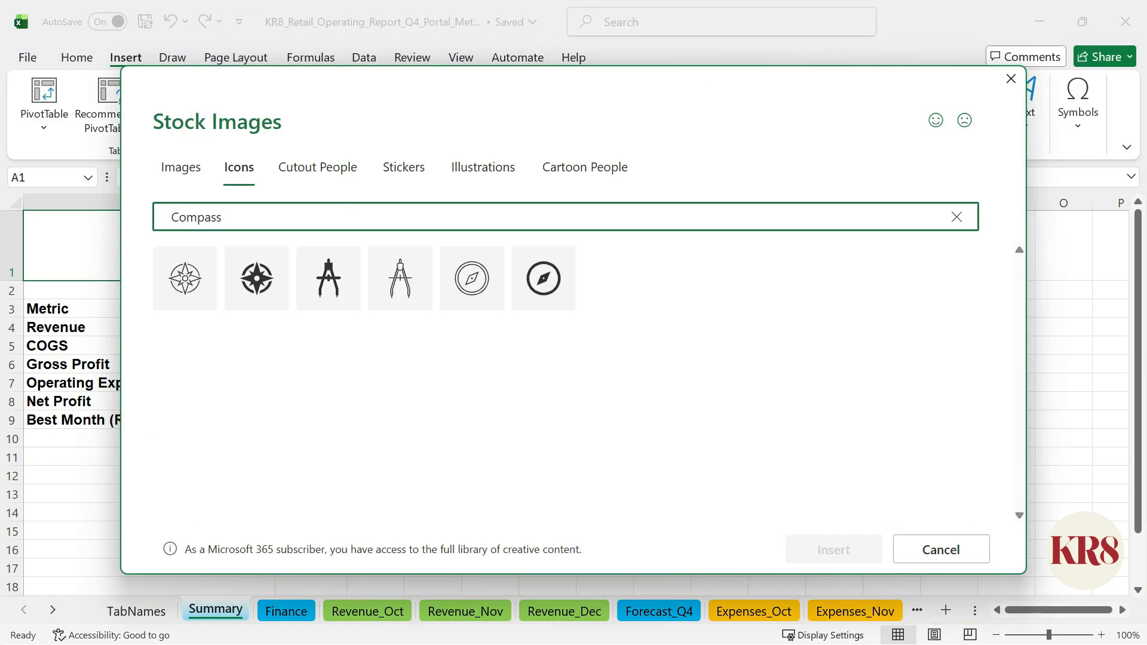
pyautogui.click(257, 277)
pyautogui.click(832, 548)
pyautogui.moveTo(110, 296); pyautogui.dragTo(93, 280)
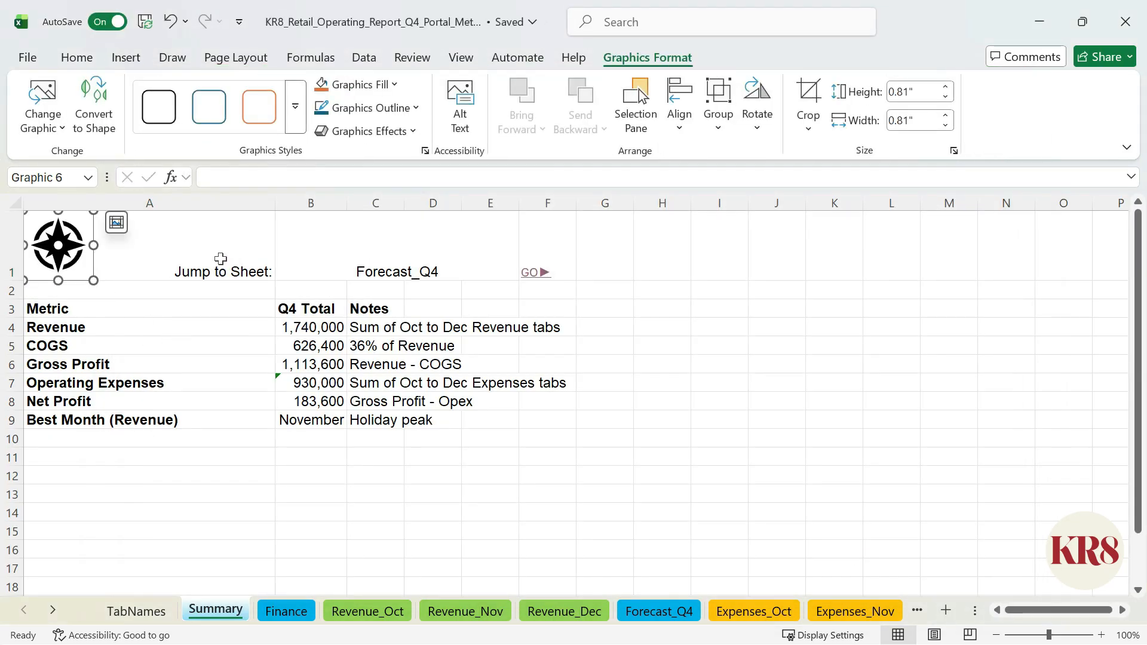
pyautogui.moveTo(275, 205)
pyautogui.mouseDown()
pyautogui.moveTo(287, 204)
pyautogui.moveTo(274, 205)
pyautogui.mouseUp()
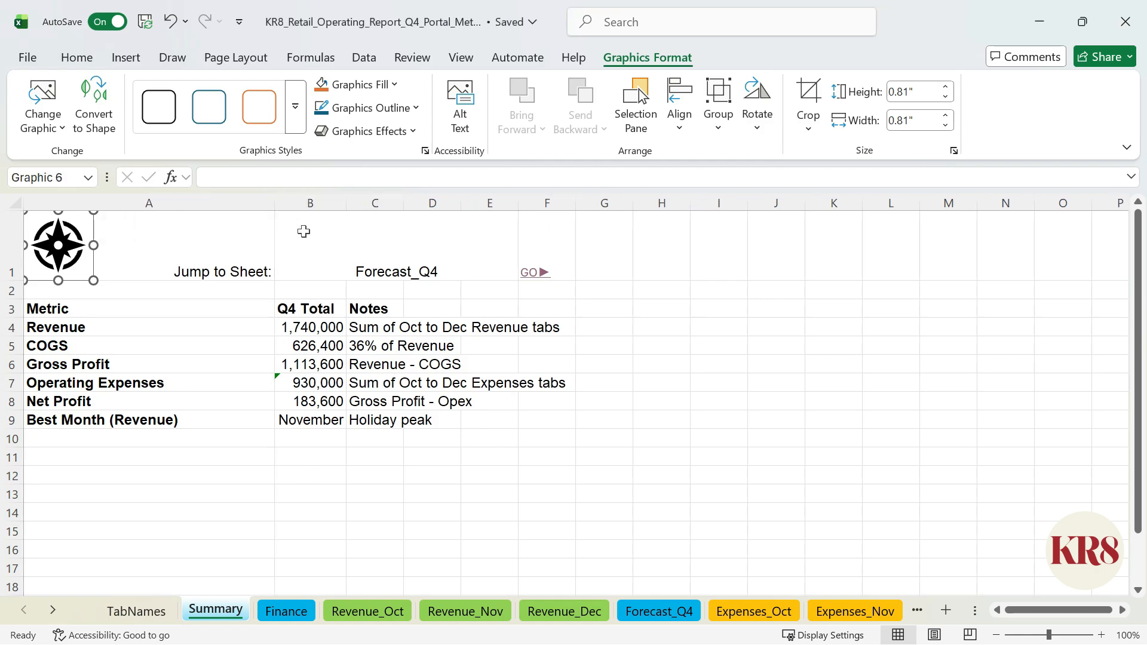
# Step: Set the font size to 24 for the A1 label, 18 for the B1 dropdown and 26 for the F1 GO link
pyautogui.click(243, 238)
pyautogui.click(257, 91)
pyautogui.click(237, 386)
pyautogui.click(463, 253)
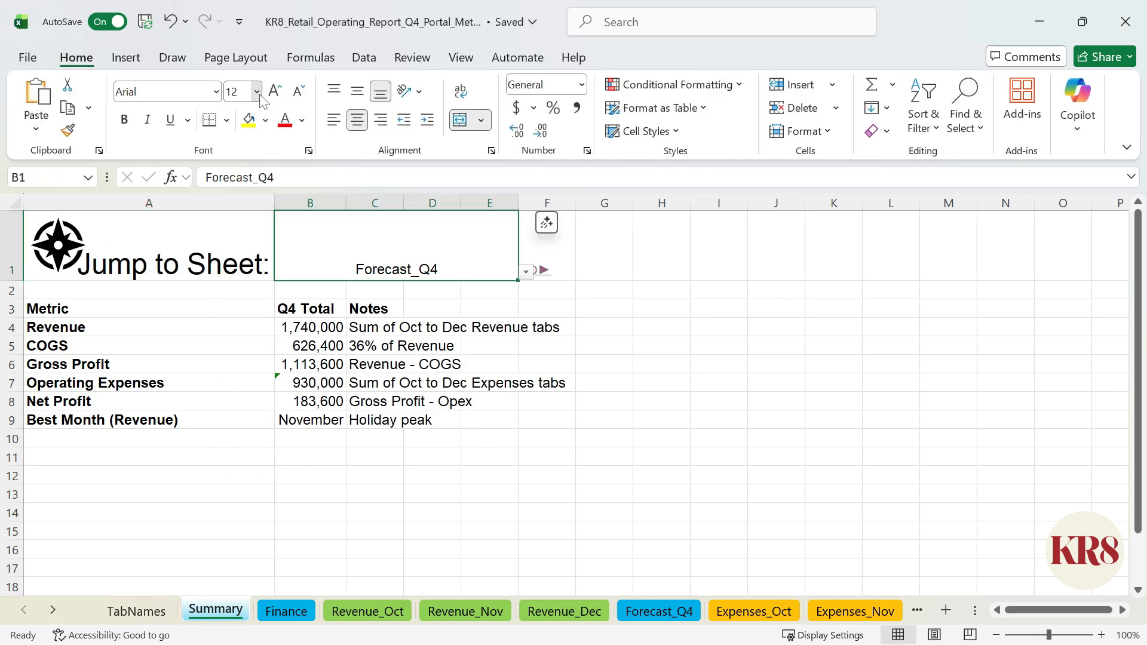
pyautogui.click(258, 94)
pyautogui.click(239, 278)
pyautogui.click(548, 245)
pyautogui.click(258, 96)
pyautogui.click(244, 362)
# Step: Apply the Aptos Display font and bold to A1:F1
pyautogui.moveTo(549, 239); pyautogui.dragTo(179, 239)
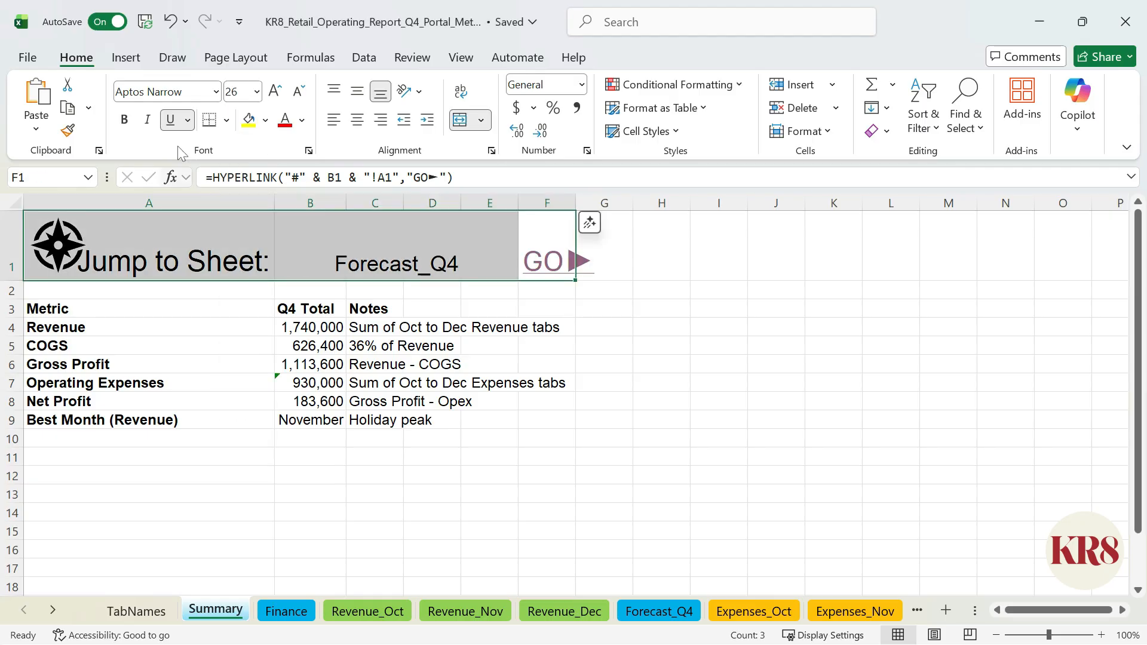
pyautogui.click(217, 91)
pyautogui.click(226, 143)
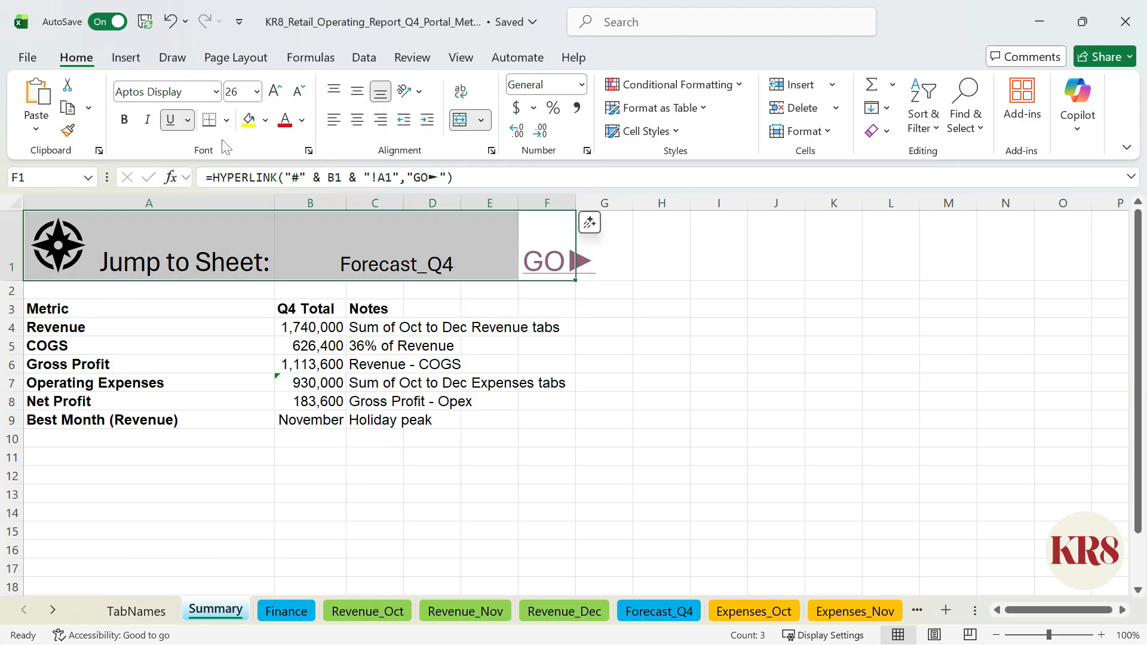
pyautogui.click(124, 120)
# Step: Fill the whole of row 1 with dark blue
pyautogui.click(11, 245)
pyautogui.click(265, 120)
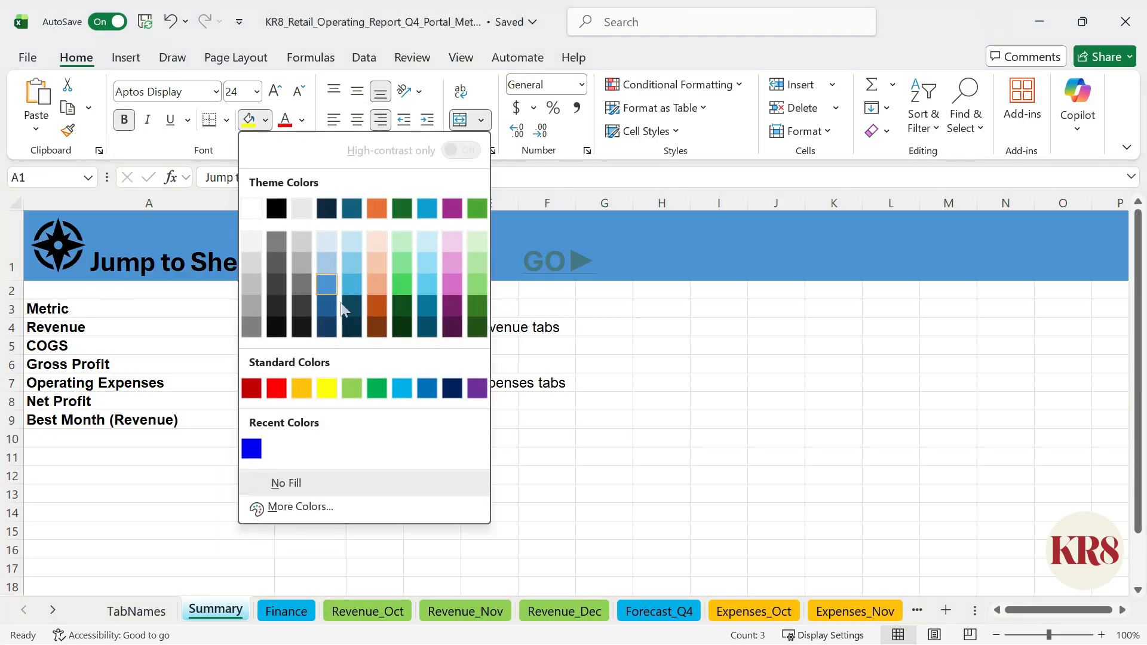
pyautogui.click(328, 326)
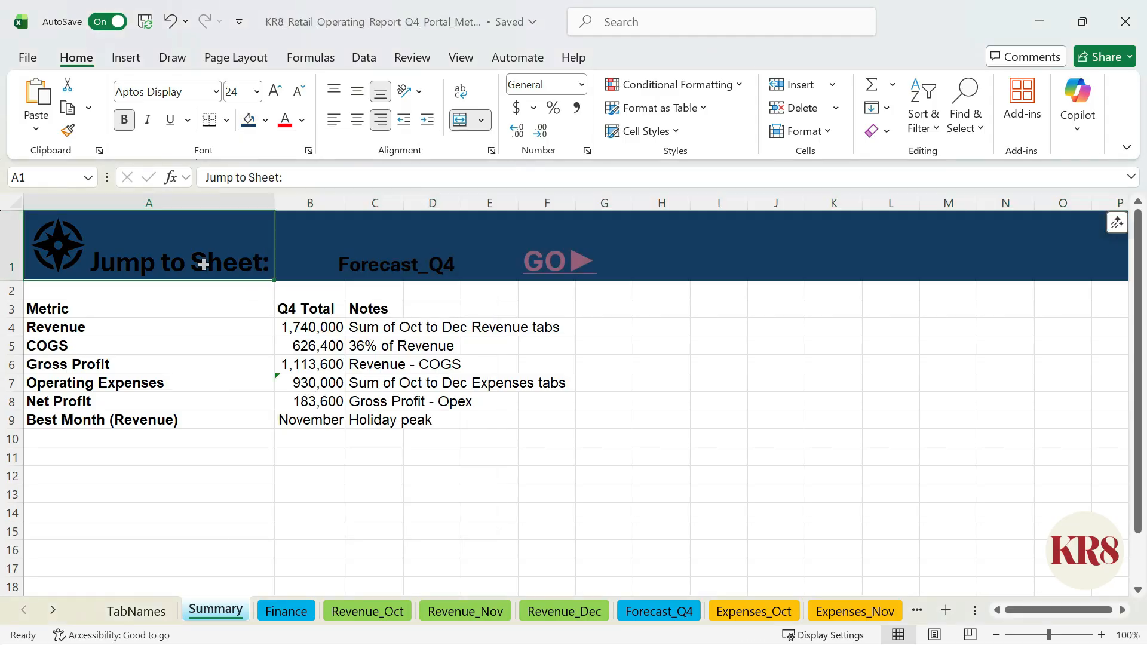
# Step: Make the text in A1 and F1 white and recolor the compass icon white
pyautogui.click(547, 260)
pyautogui.click(302, 119)
pyautogui.click(287, 235)
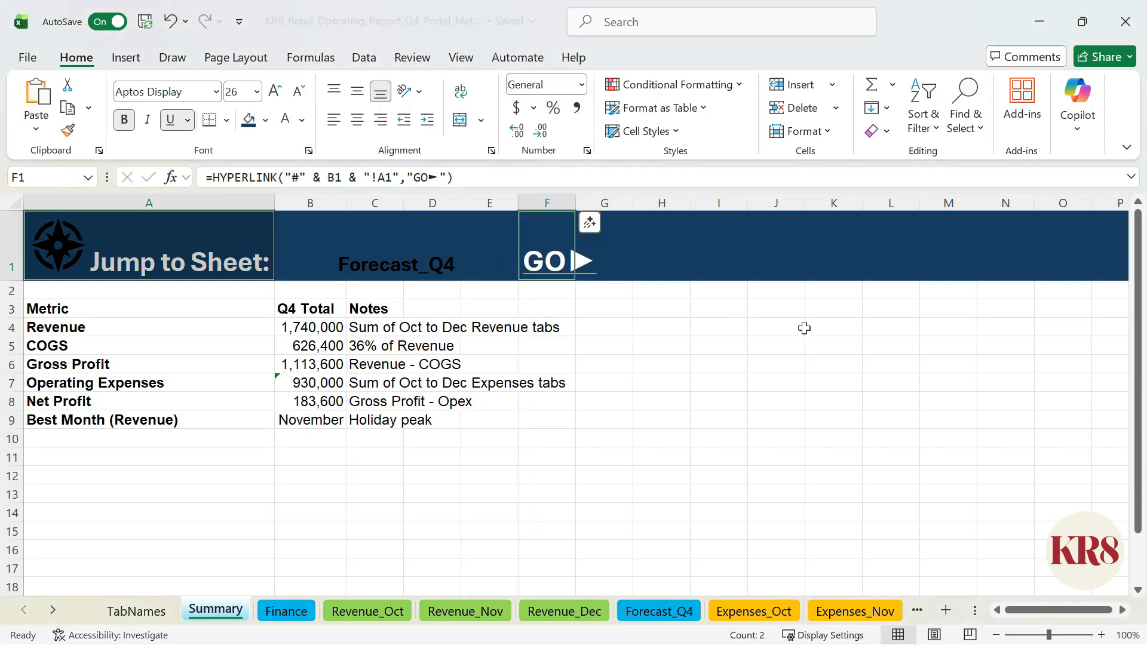
pyautogui.click(58, 245)
pyautogui.click(265, 120)
pyautogui.click(250, 235)
# Step: Fill the B1 dropdown cell with light gray
pyautogui.click(474, 255)
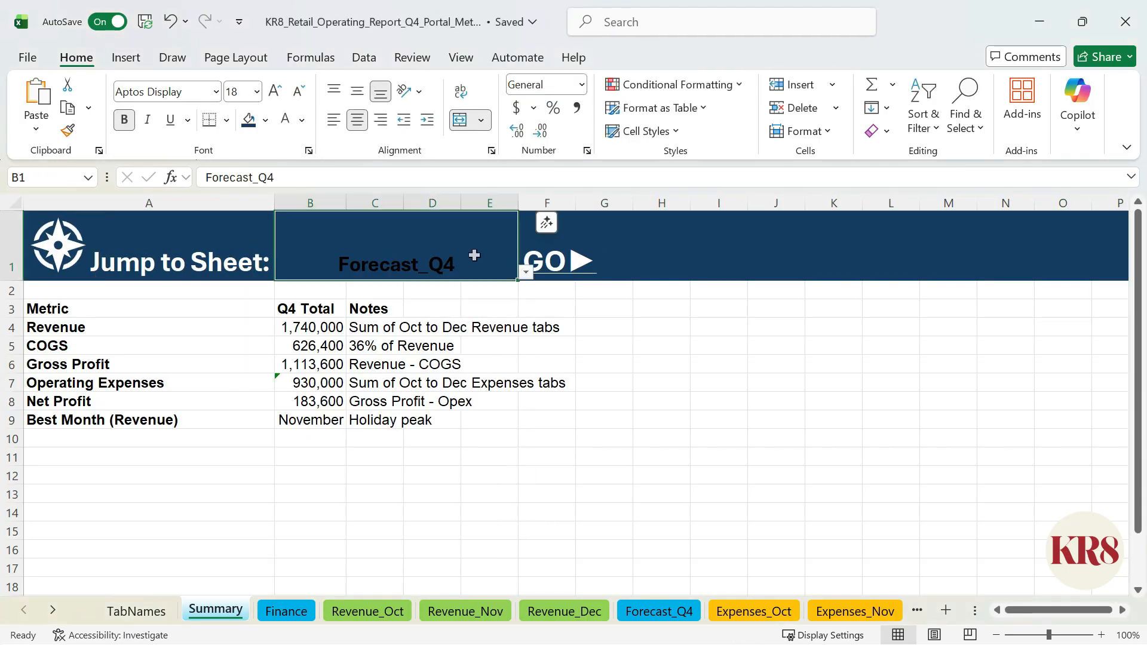
pyautogui.click(266, 119)
pyautogui.click(251, 262)
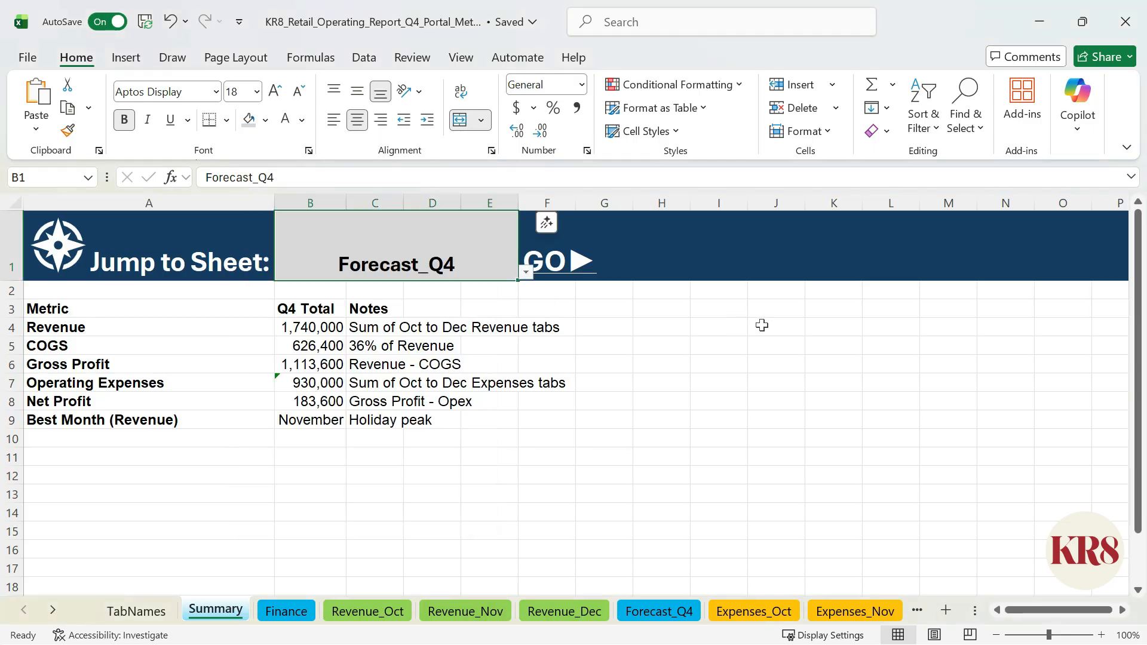
# Step: Middle-align the contents of A1:H1 vertically and merge and center F1:H1 for the GO link
pyautogui.moveTo(149, 251); pyautogui.dragTo(673, 274)
pyautogui.click(357, 91)
pyautogui.click(558, 272)
pyautogui.click(460, 120)
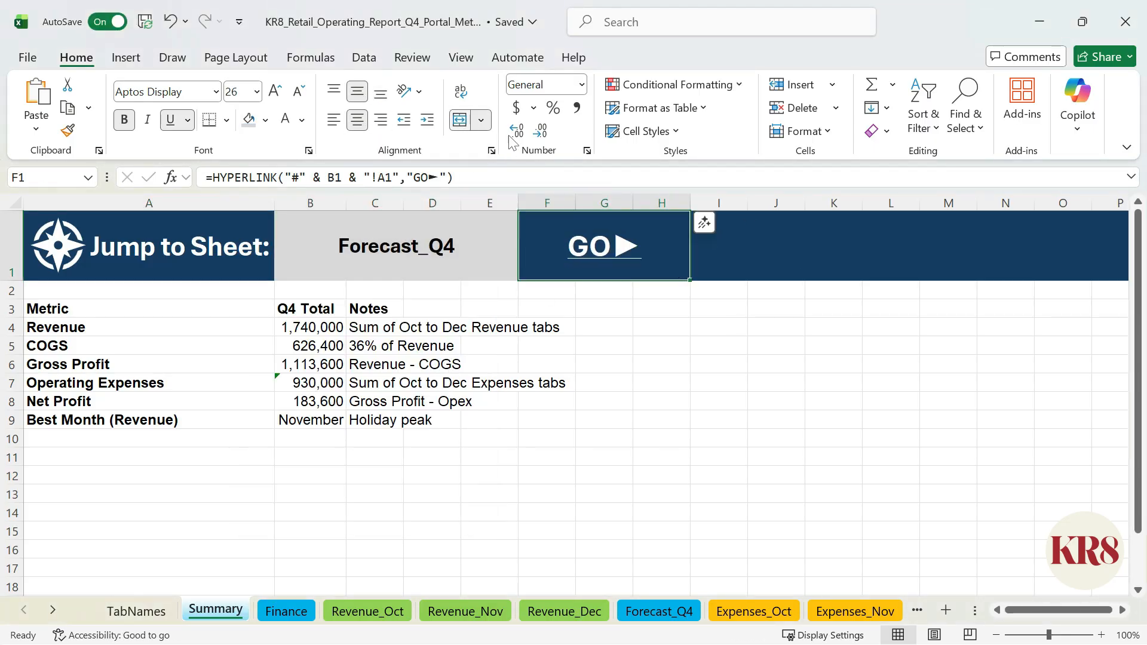
# Step: Fill the GO cell F1:H1 with a two-color gradient from light blue to blue, using the Diagonal down shading style
pyautogui.hotkey('ctrl', '1')
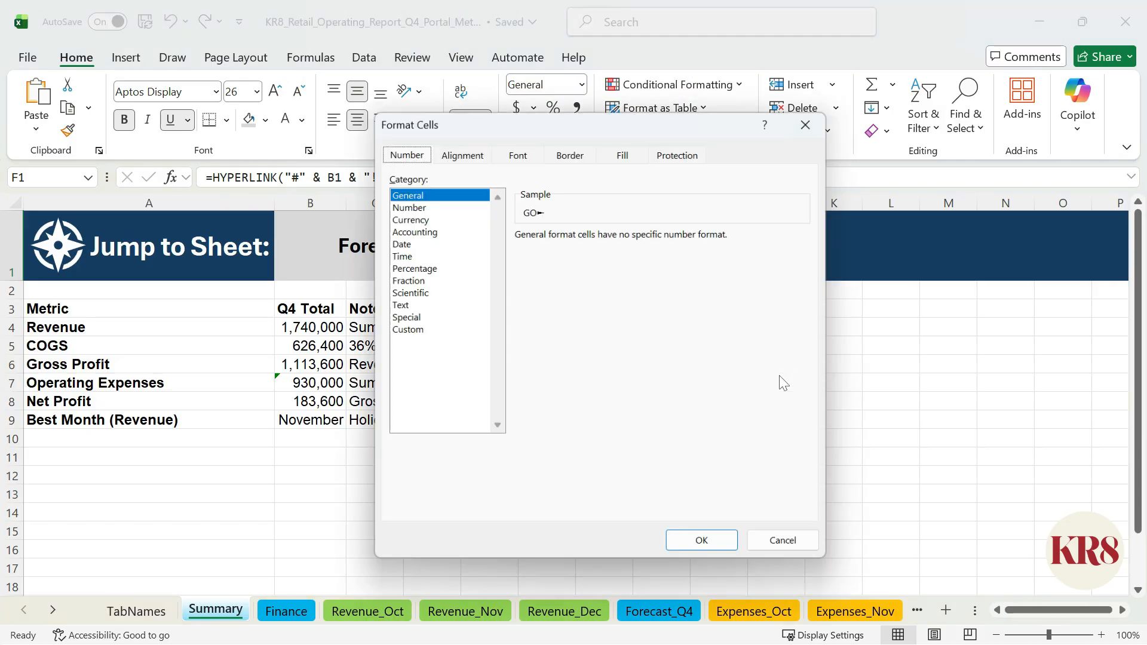
pyautogui.click(624, 150)
pyautogui.click(427, 347)
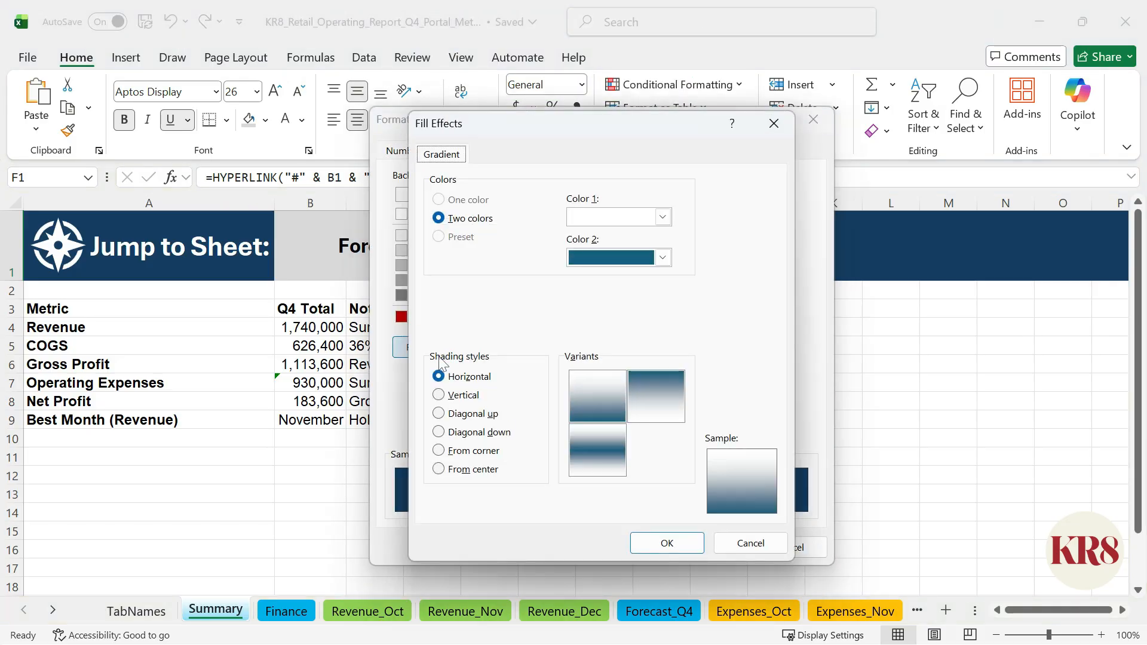
pyautogui.click(663, 217)
pyautogui.click(735, 445)
pyautogui.click(662, 258)
pyautogui.click(756, 487)
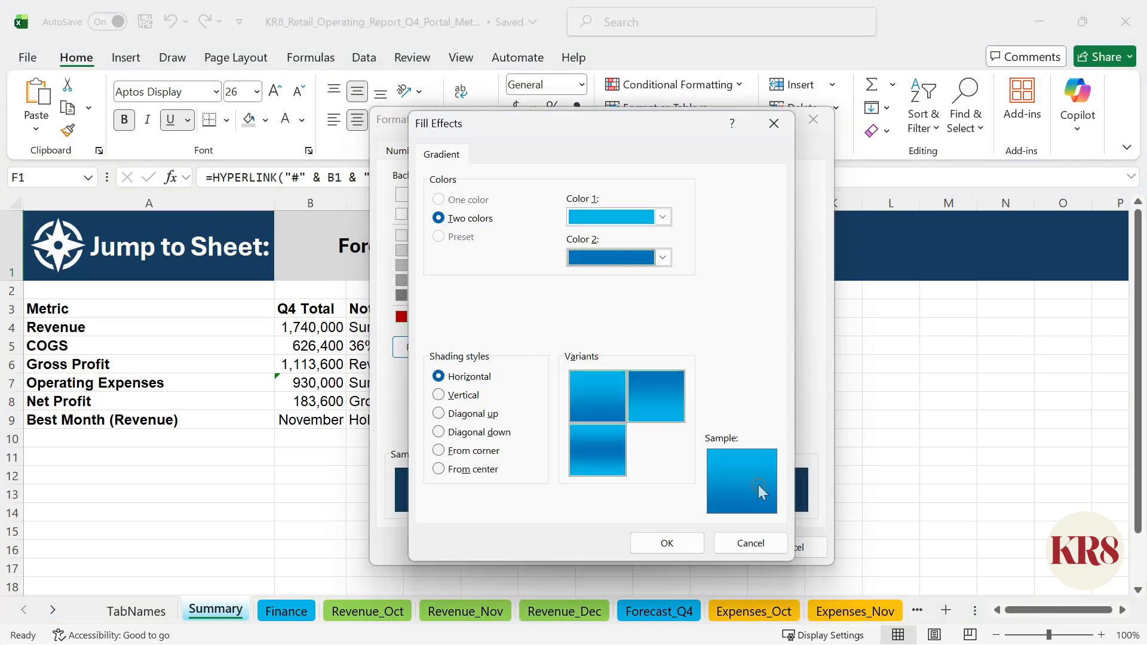
pyautogui.click(472, 432)
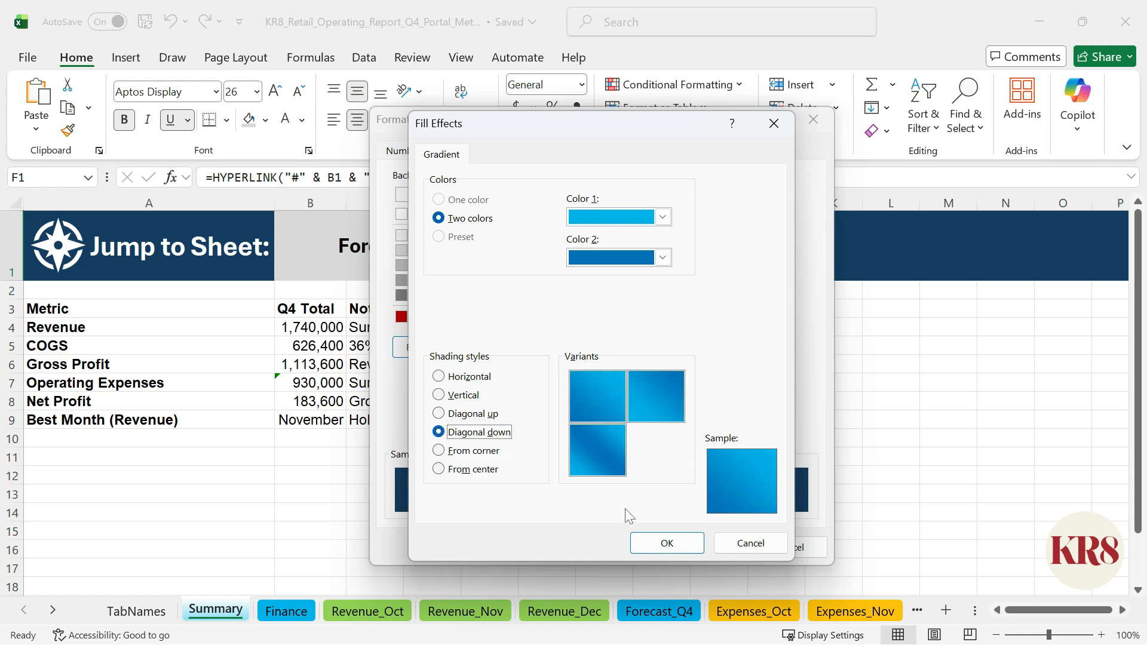
pyautogui.click(667, 542)
pyautogui.click(700, 545)
# Step: Draw a Frame shape about 0.76" high and 1.96" wide around the GO cell F1:H1
pyautogui.click(126, 58)
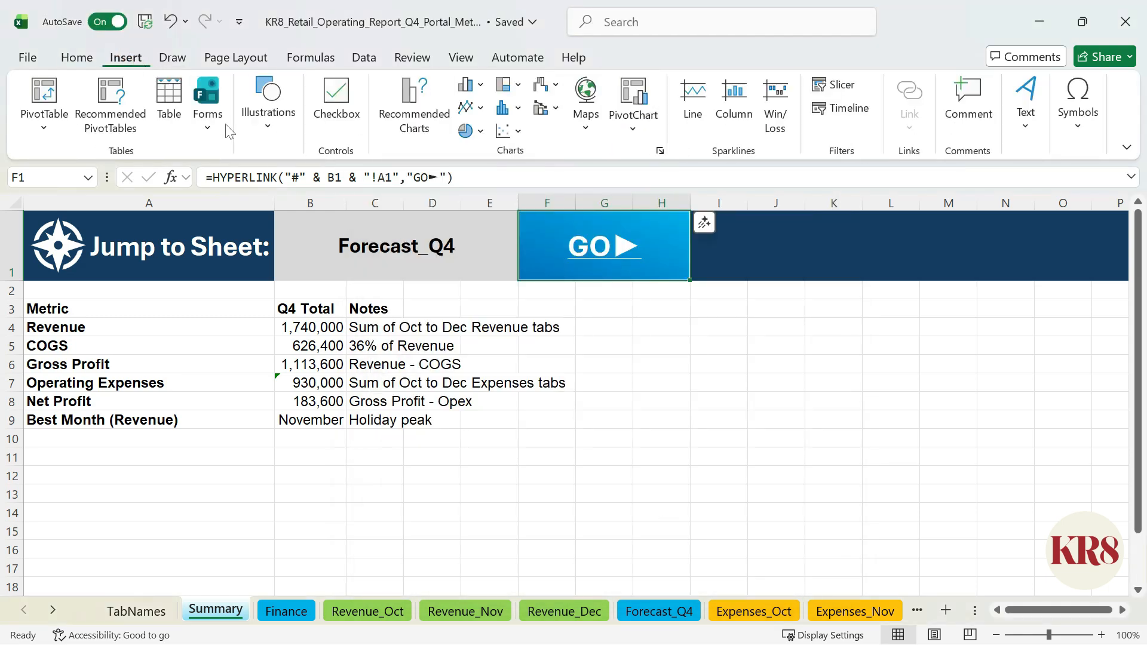
pyautogui.click(257, 119)
pyautogui.click(297, 188)
pyautogui.click(399, 476)
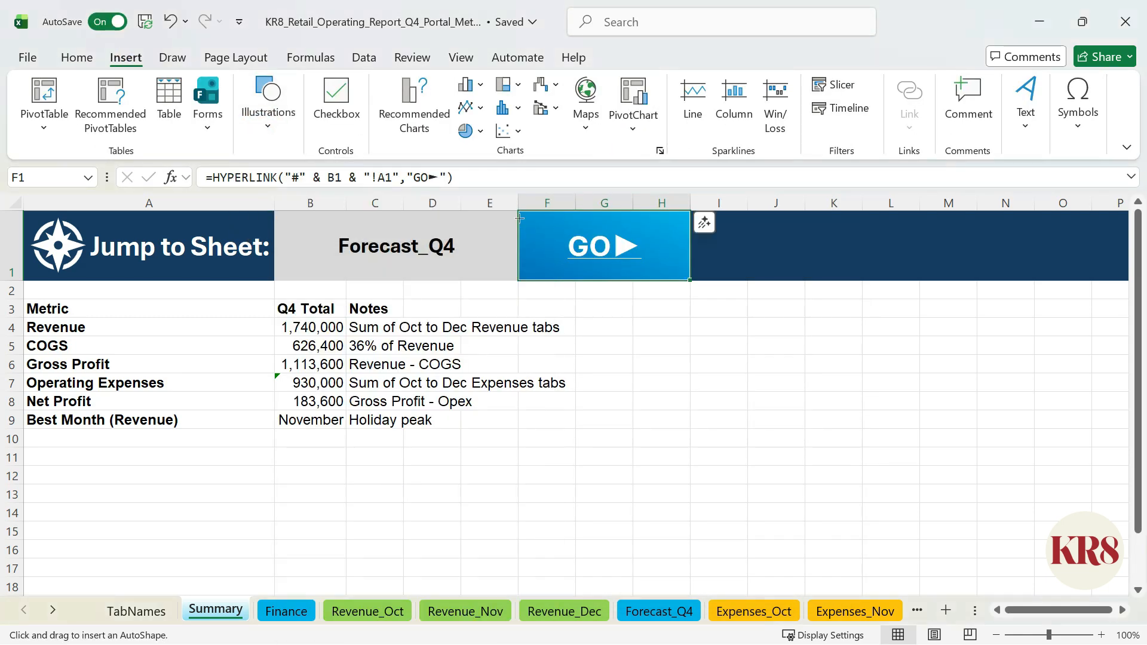
pyautogui.moveTo(520, 213); pyautogui.dragTo(688, 278)
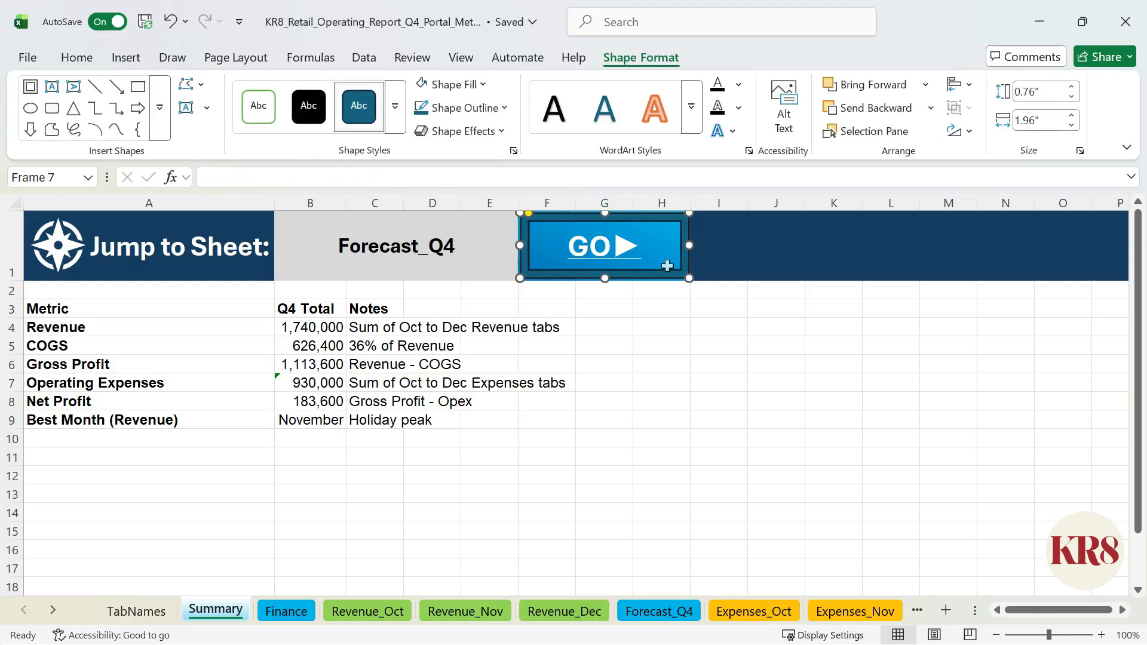
# Step: Apply a beveled preset shape effect with a soft shadow to the frame around the GO link
pyautogui.click(501, 130)
pyautogui.moveTo(474, 162)
pyautogui.click(720, 277)
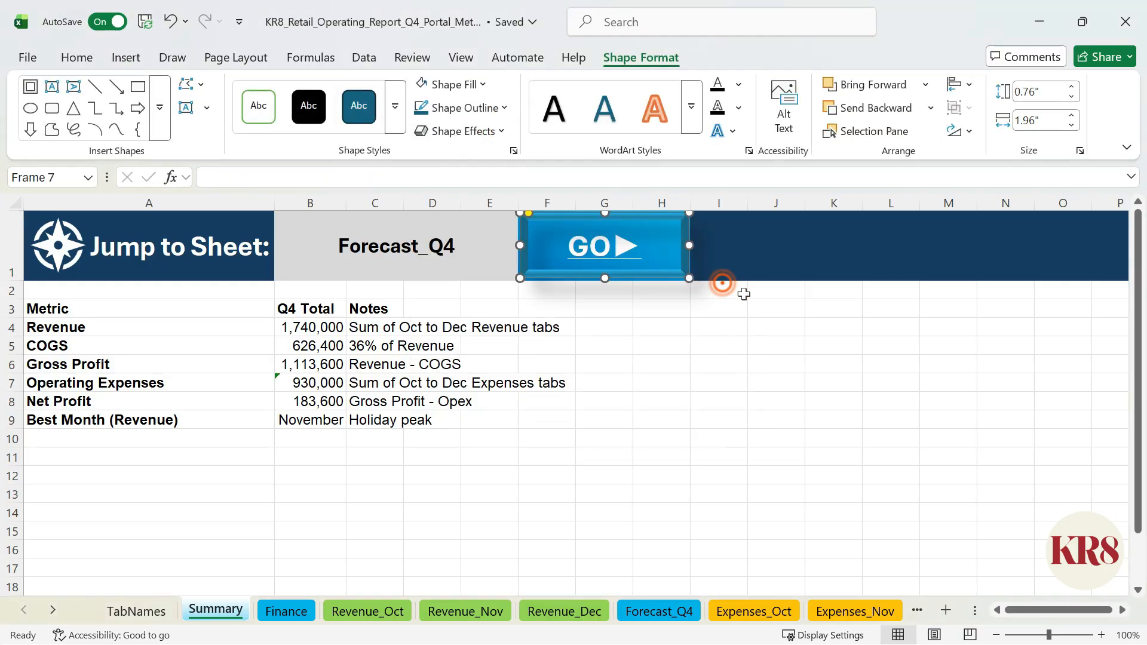
pyautogui.click(733, 299)
# Step: Hide the gridlines on the Summary sheet and freeze its top row
pyautogui.click(460, 57)
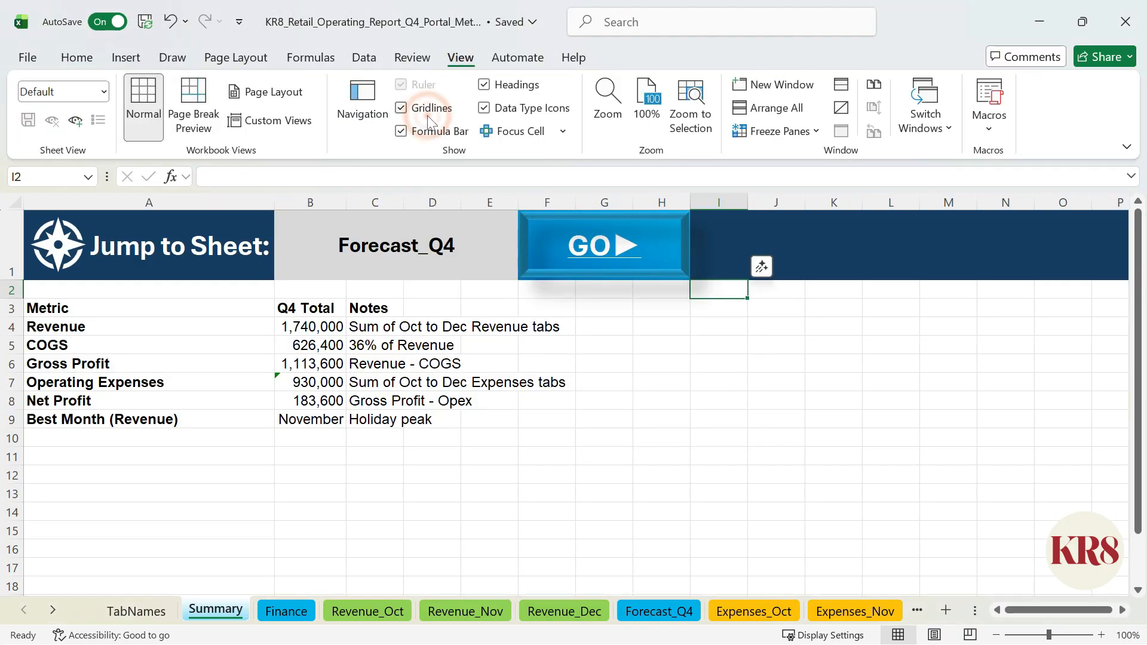
pyautogui.click(406, 108)
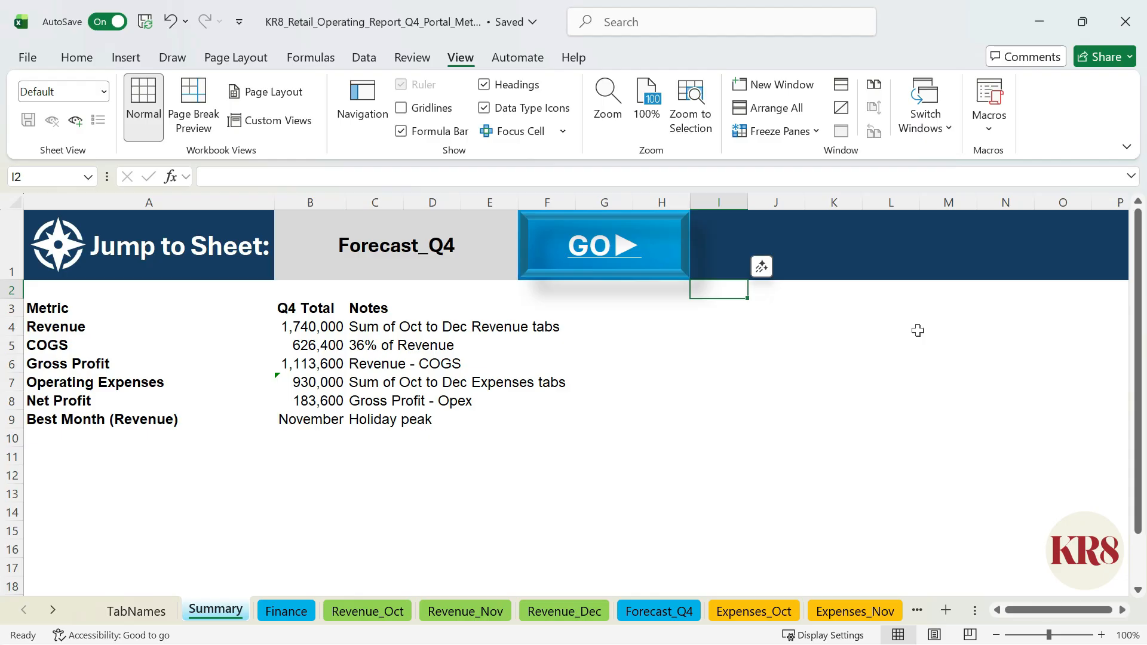
pyautogui.click(77, 272)
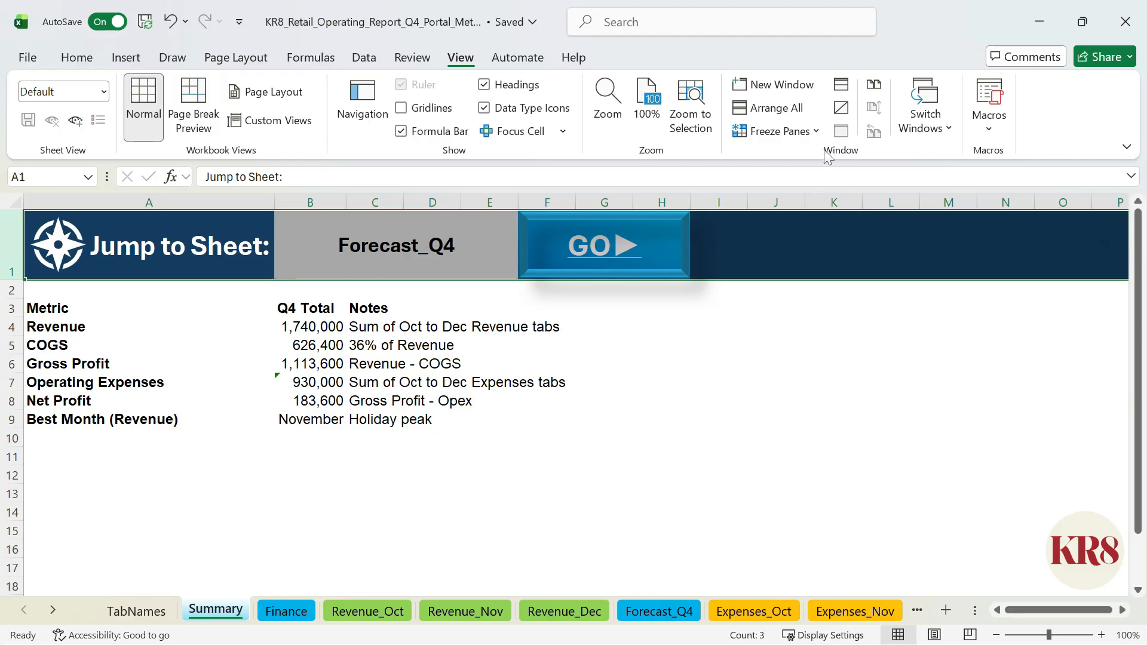
pyautogui.click(803, 130)
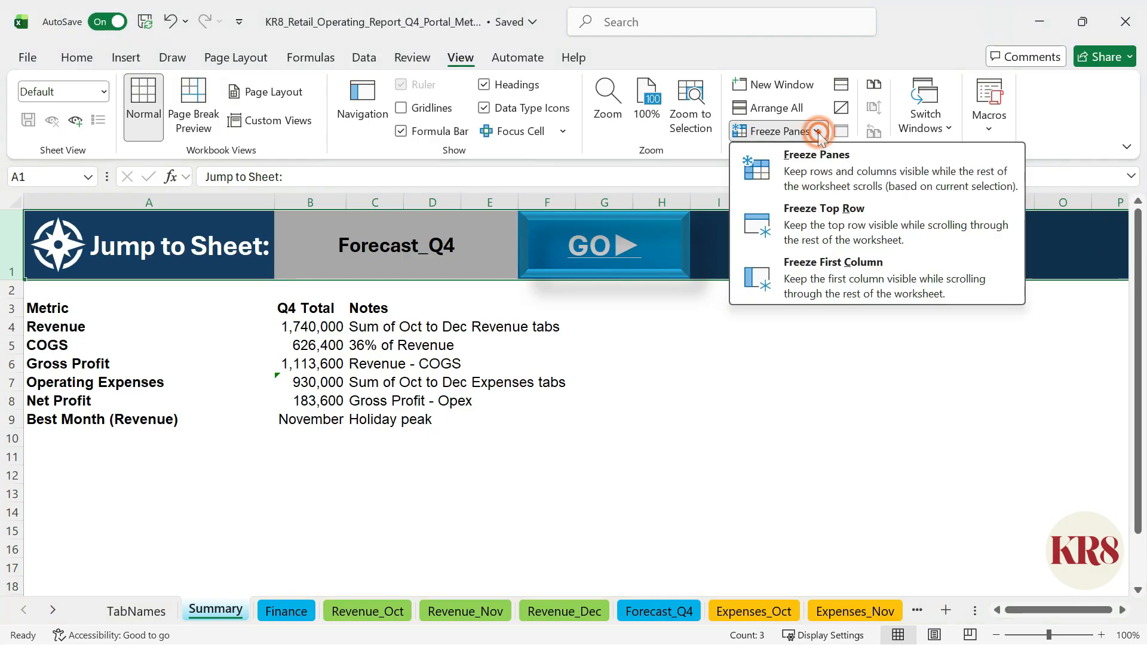
pyautogui.click(836, 224)
pyautogui.scroll(-7, 798, 377)
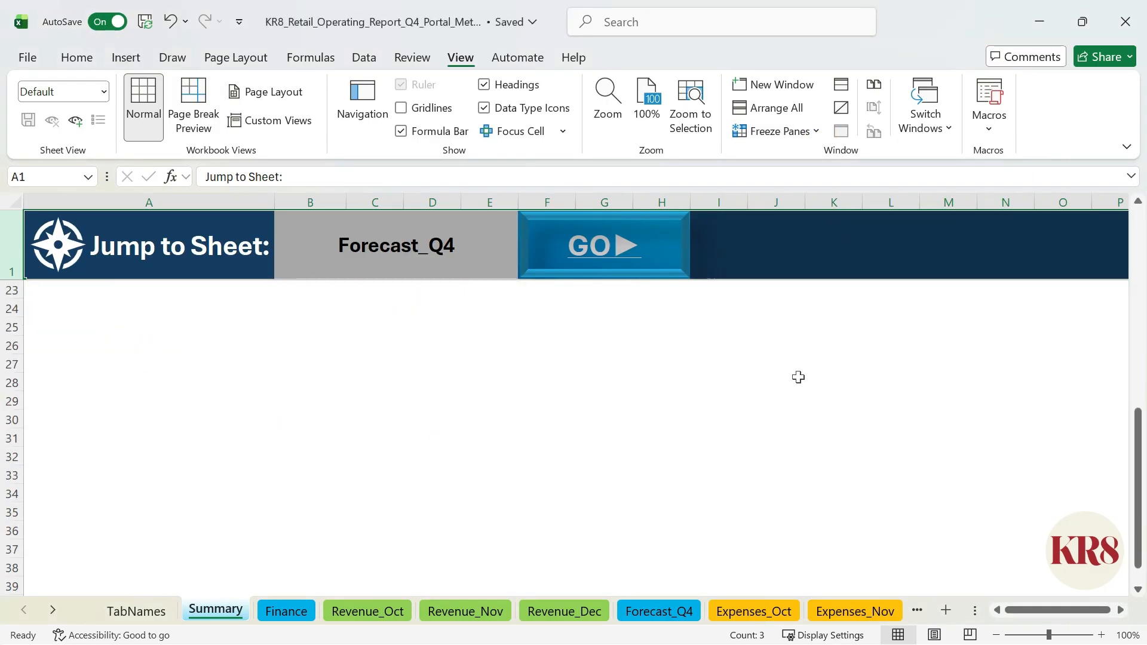
pyautogui.scroll(7, 798, 376)
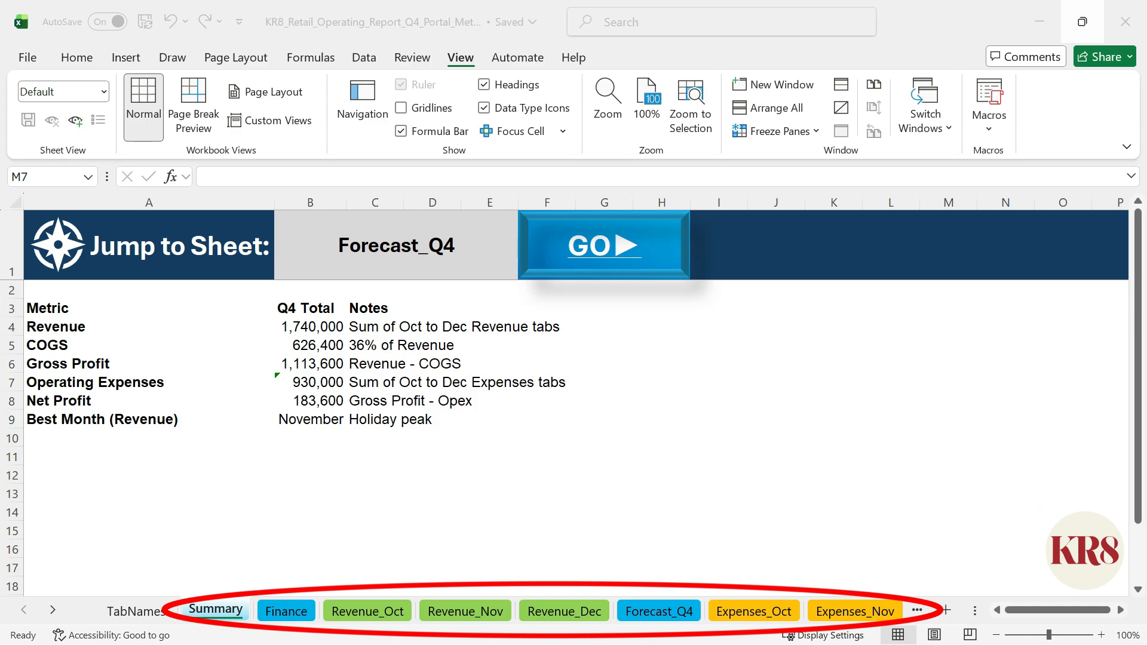
# Step: Copy rows 1 and 2 of the Summary sheet and group the sheets from Finance through Archive_2023
pyautogui.moveTo(9, 245); pyautogui.dragTo(11, 289)
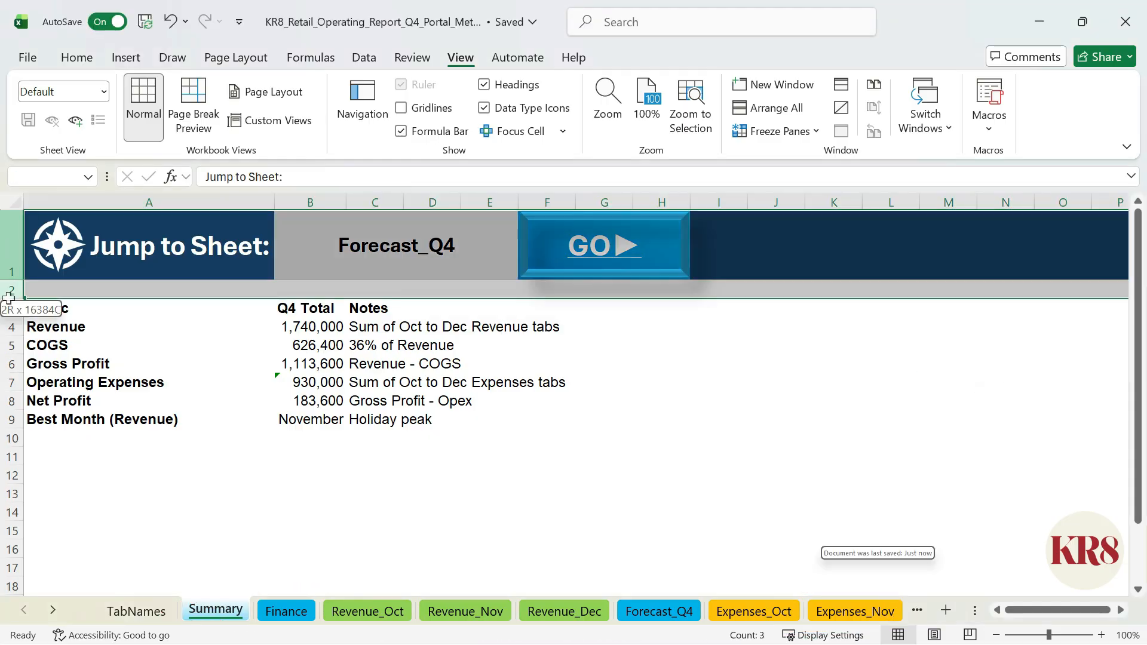
pyautogui.hotkey('ctrl', 'c')
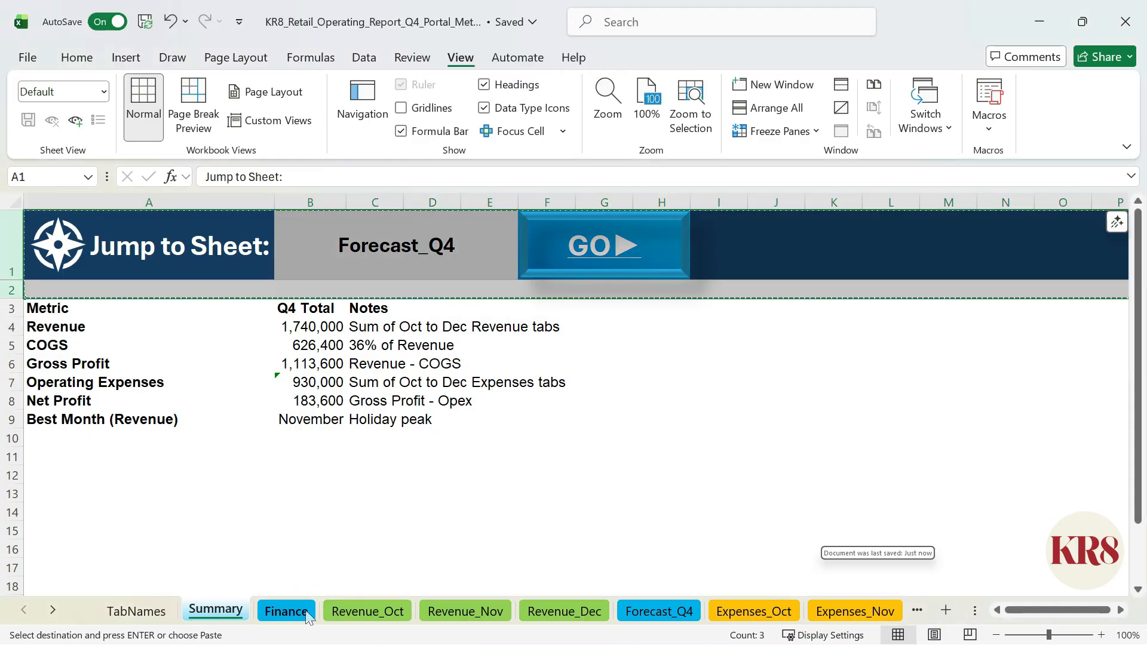
pyautogui.click(308, 612)
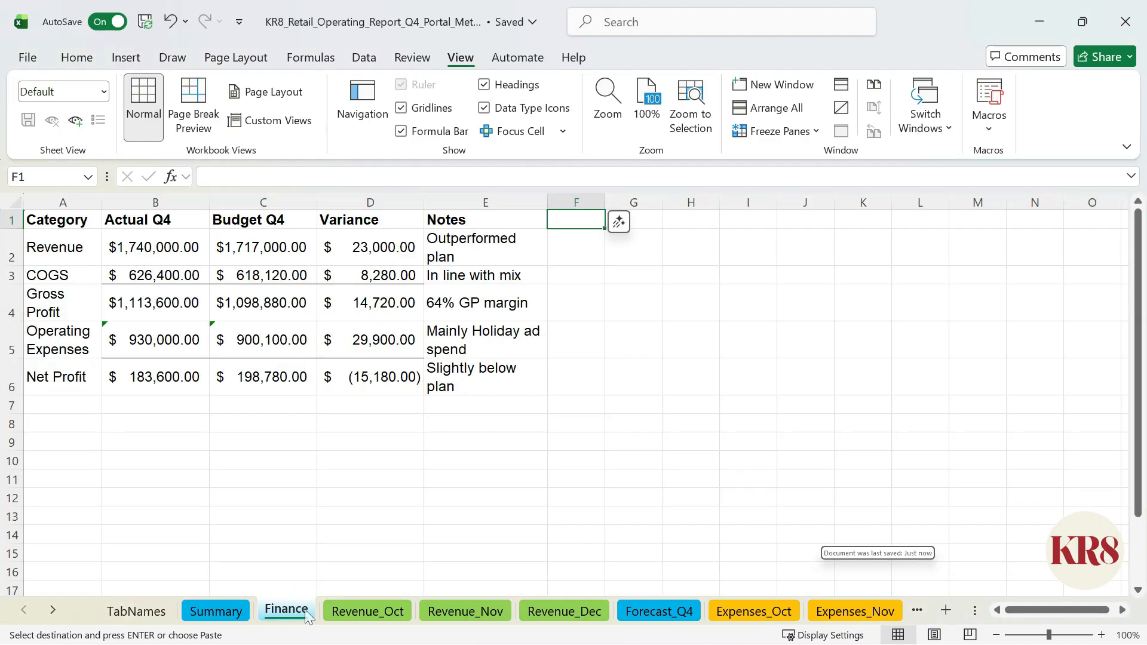
pyautogui.keyDown('shift'); pyautogui.click(53, 610); pyautogui.keyUp('shift')
pyautogui.keyDown('shift'); pyautogui.click(816, 611); pyautogui.keyUp('shift')
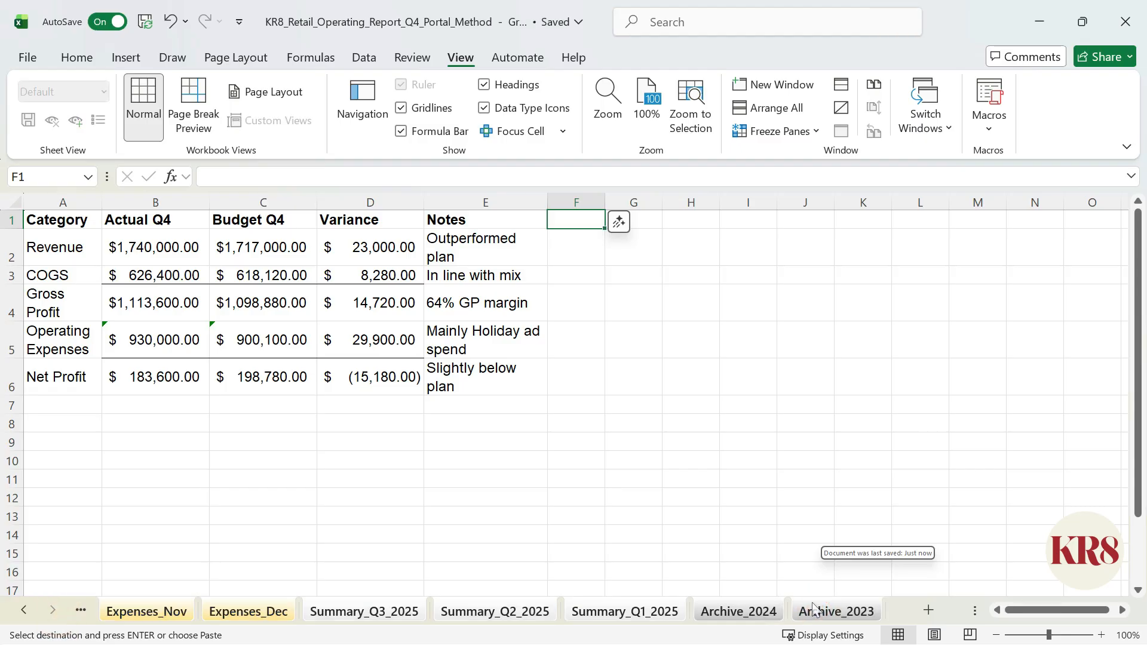
# Step: Widen column A on the grouped sheets to fit the bar's heading and insert the copied rows above row 1
pyautogui.click(63, 202)
pyautogui.moveTo(102, 202); pyautogui.dragTo(274, 206)
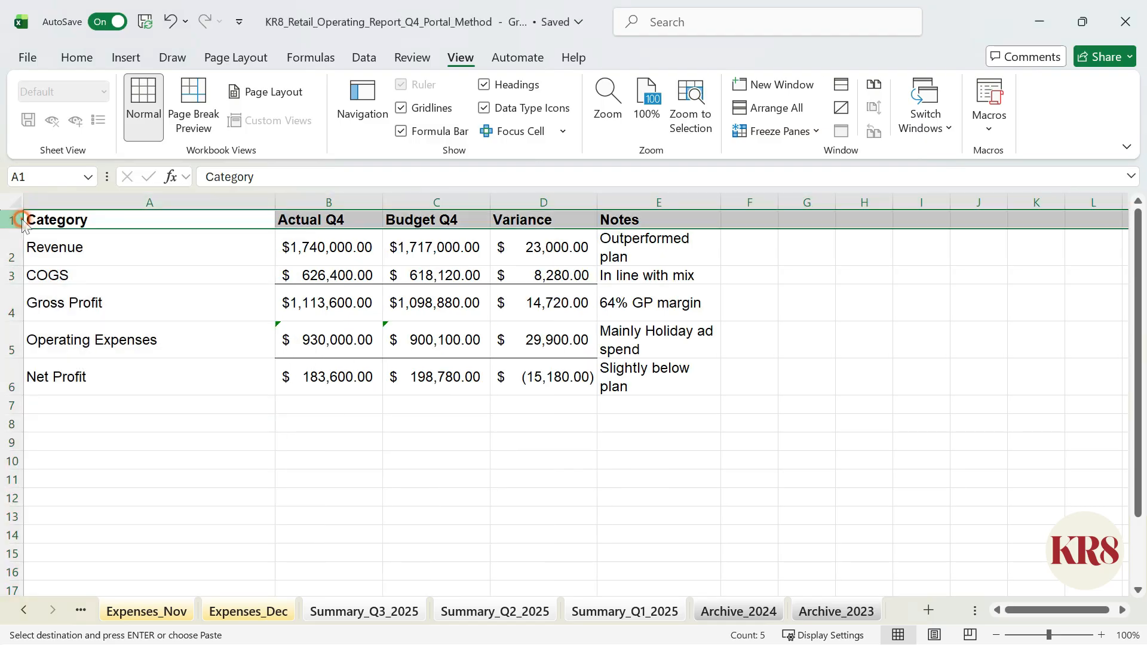
pyautogui.rightClick(15, 220)
pyautogui.click(134, 425)
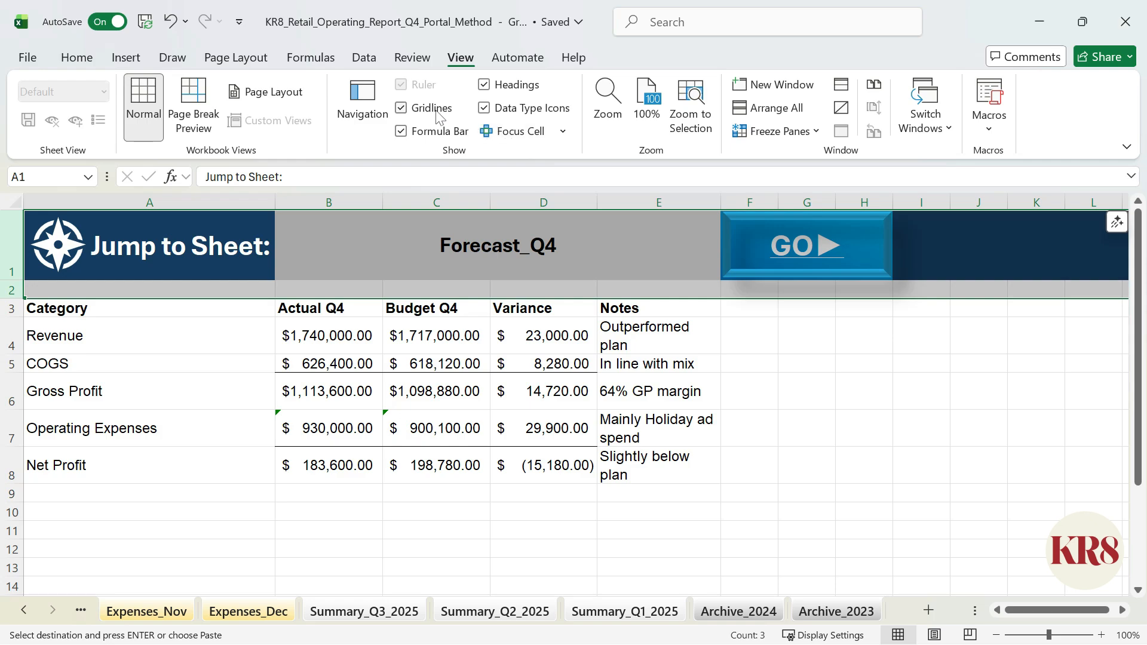
# Step: Hide the gridlines on the grouped sheets and check the inserted bar on the Summary_Q1_2025, Expenses_Dec and Revenue_Dec sheets
pyautogui.click(401, 108)
pyautogui.click(921, 309)
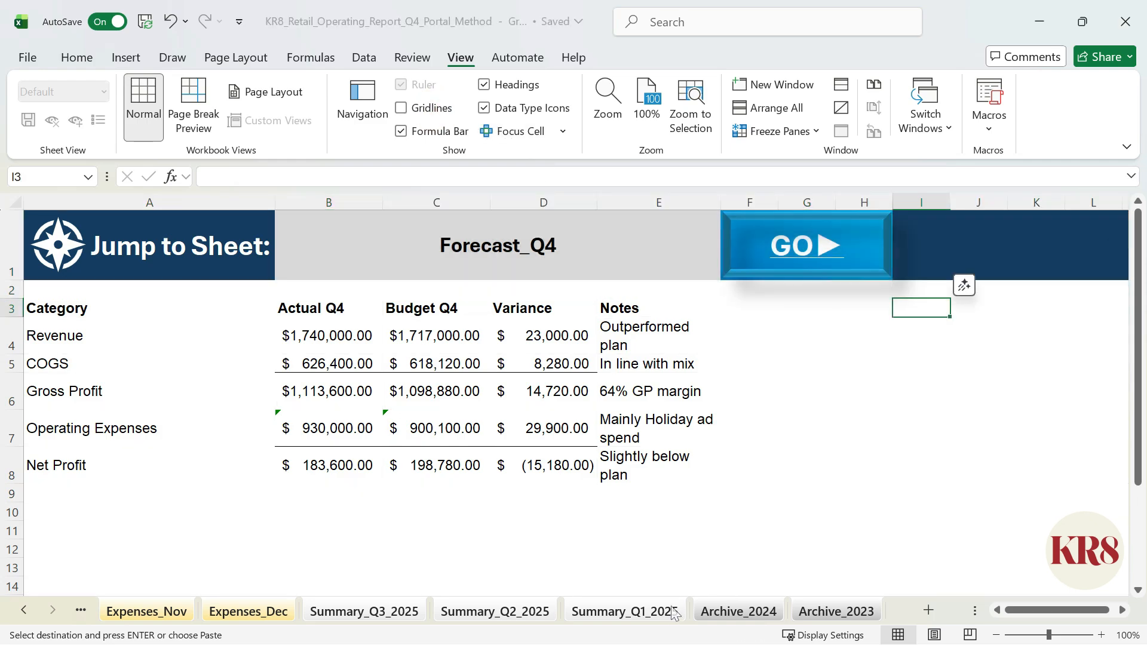
pyautogui.click(624, 611)
pyautogui.click(261, 615)
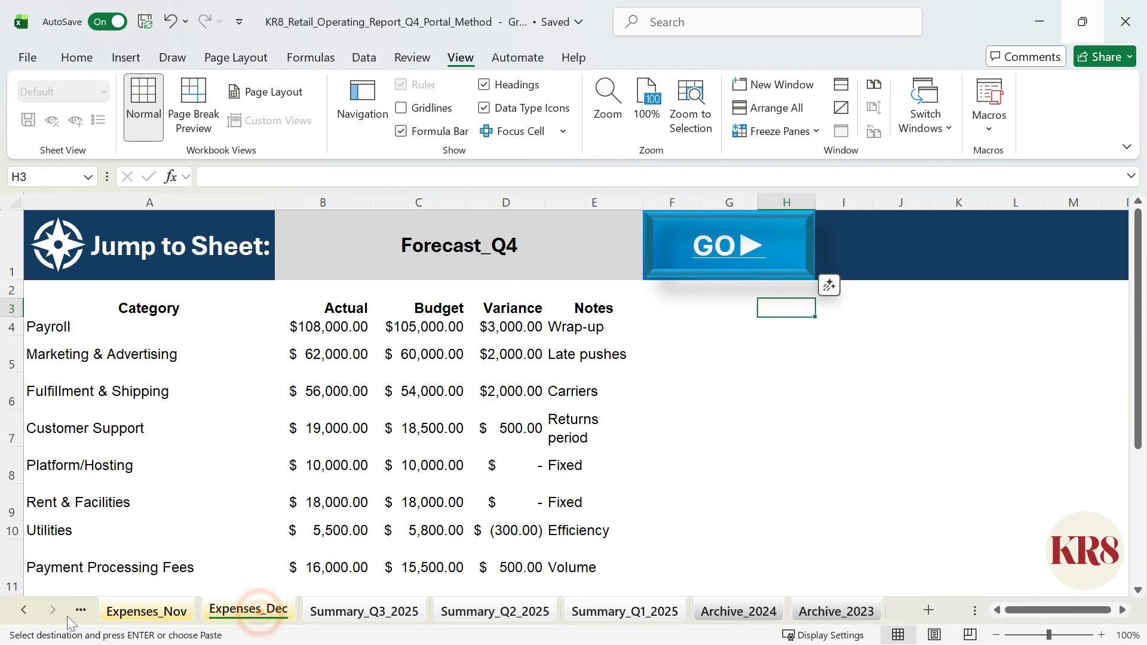
pyautogui.click(24, 609)
pyautogui.click(133, 608)
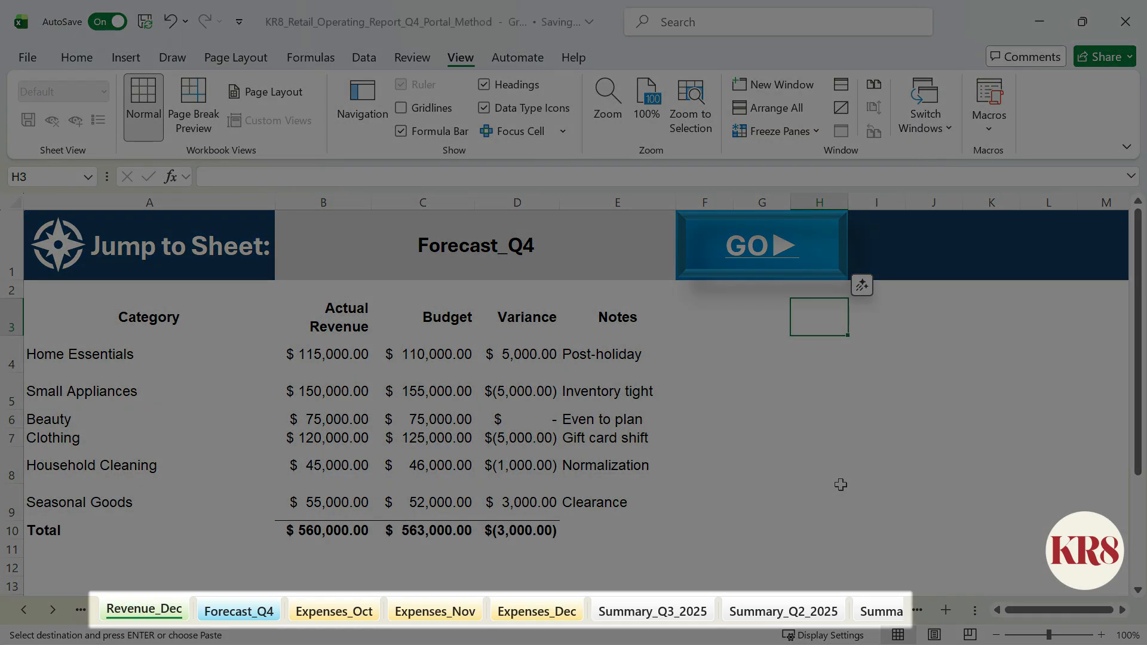
# Step: Ungroup the sheets by returning to Summary and hide the TabNames sheet
pyautogui.click(23, 614)
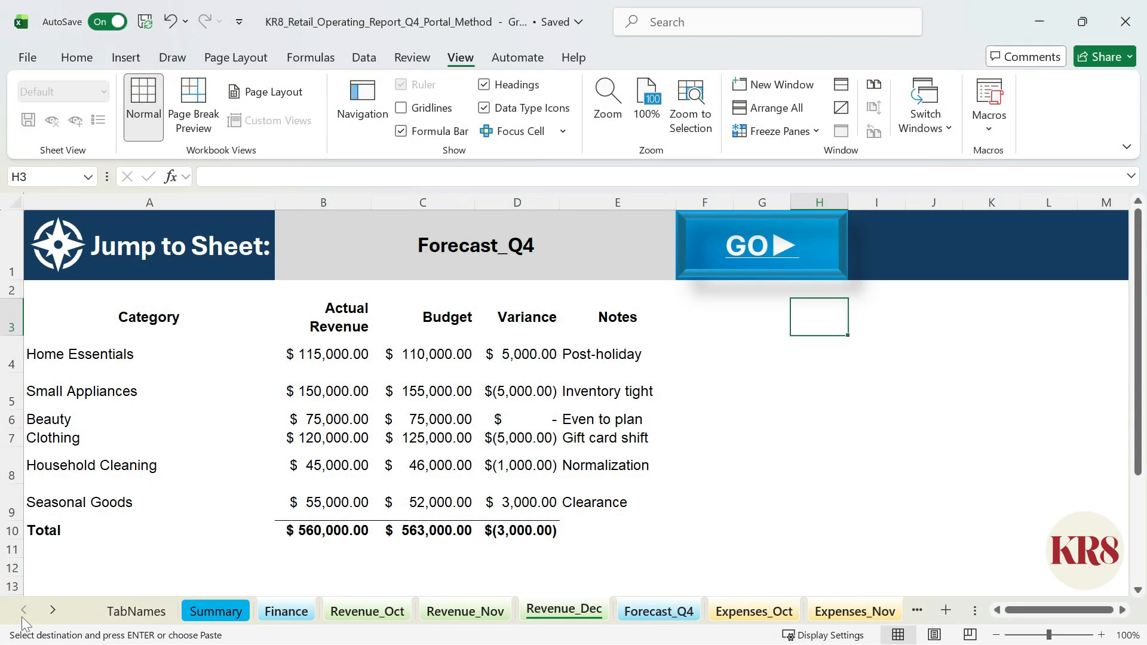
pyautogui.click(221, 615)
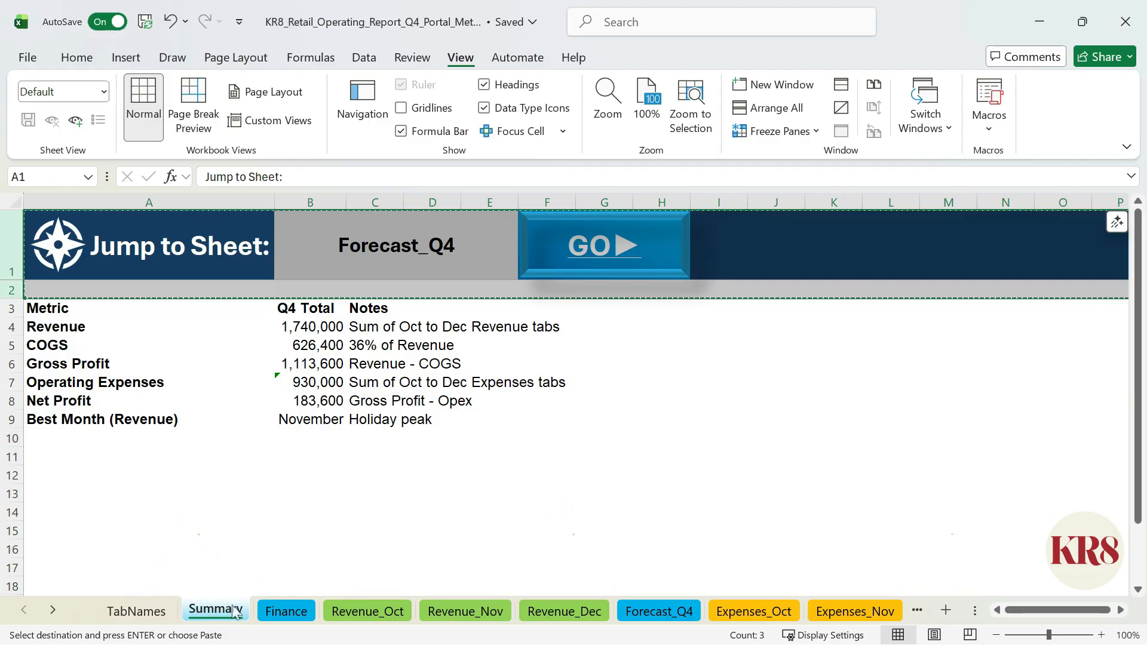
pyautogui.rightClick(165, 615)
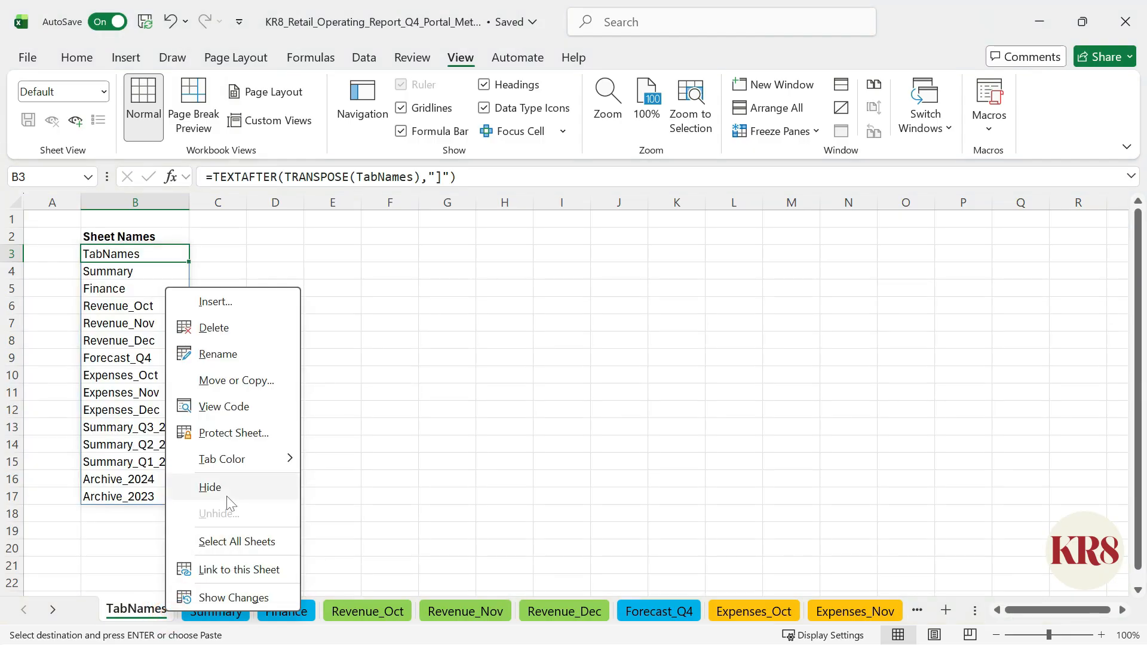
pyautogui.click(226, 496)
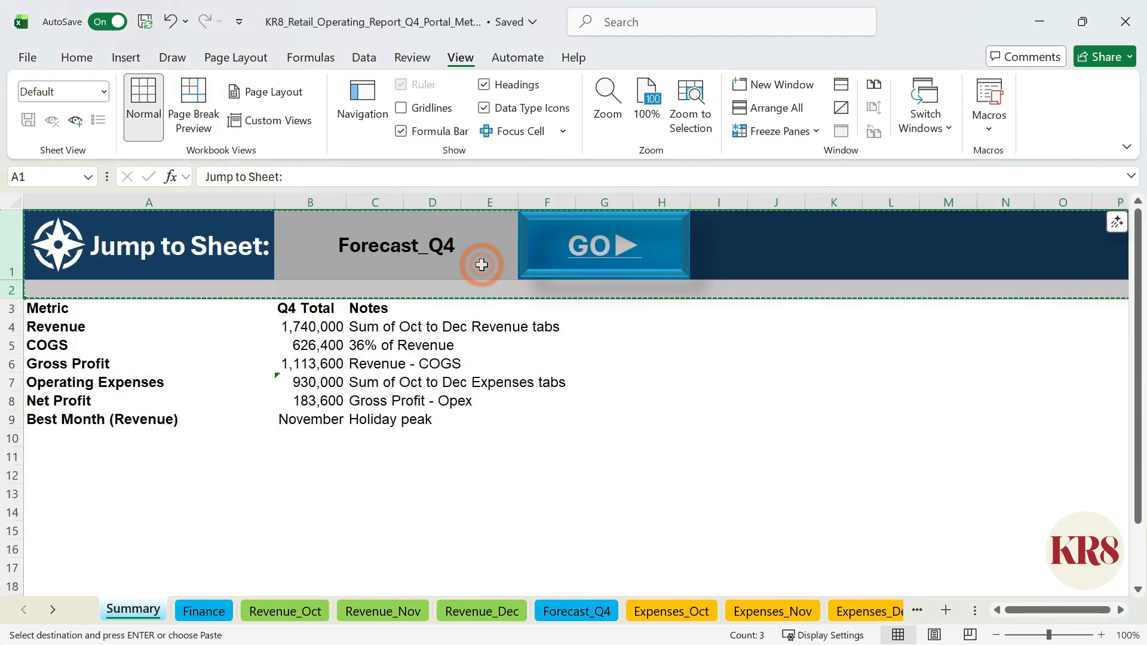
# Step: Choose Revenue_Oct in the B1 sheet dropdown and follow the GO link
pyautogui.click(482, 264)
pyautogui.click(525, 272)
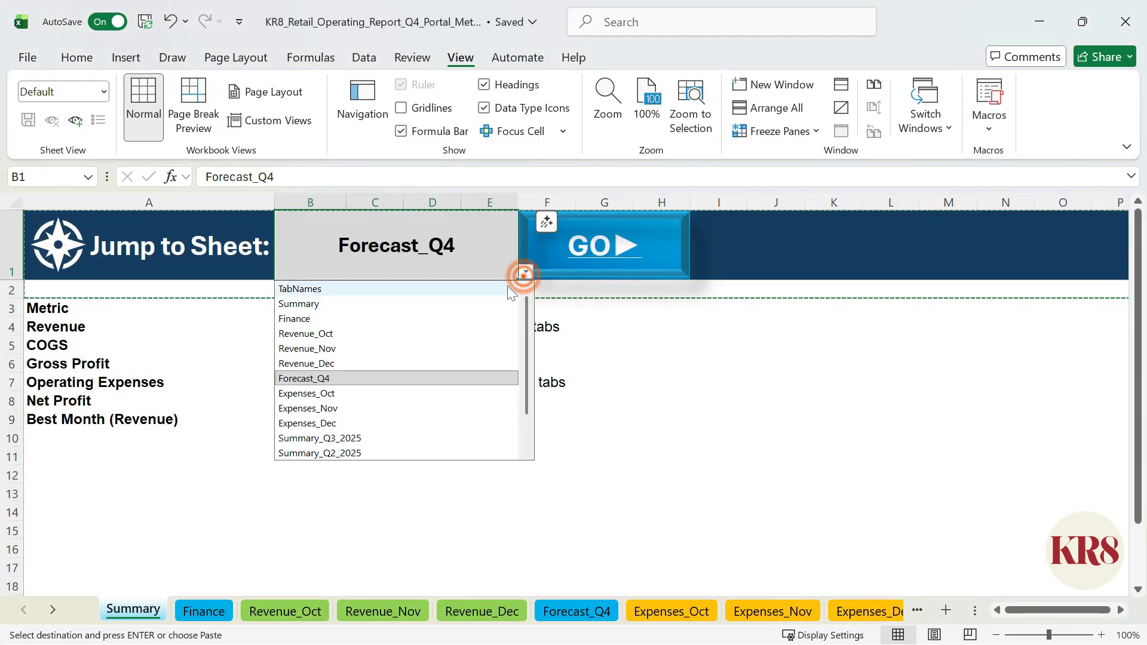
pyautogui.click(497, 335)
pyautogui.click(602, 246)
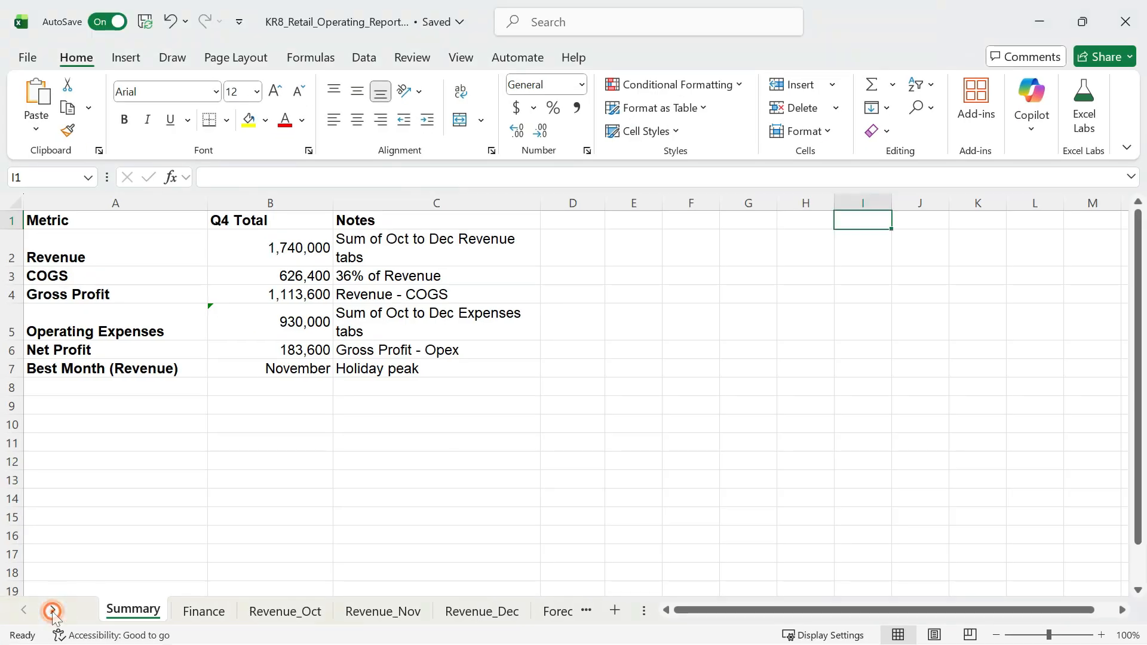
pyautogui.click(53, 610)
pyautogui.click(52, 610)
pyautogui.click(53, 611)
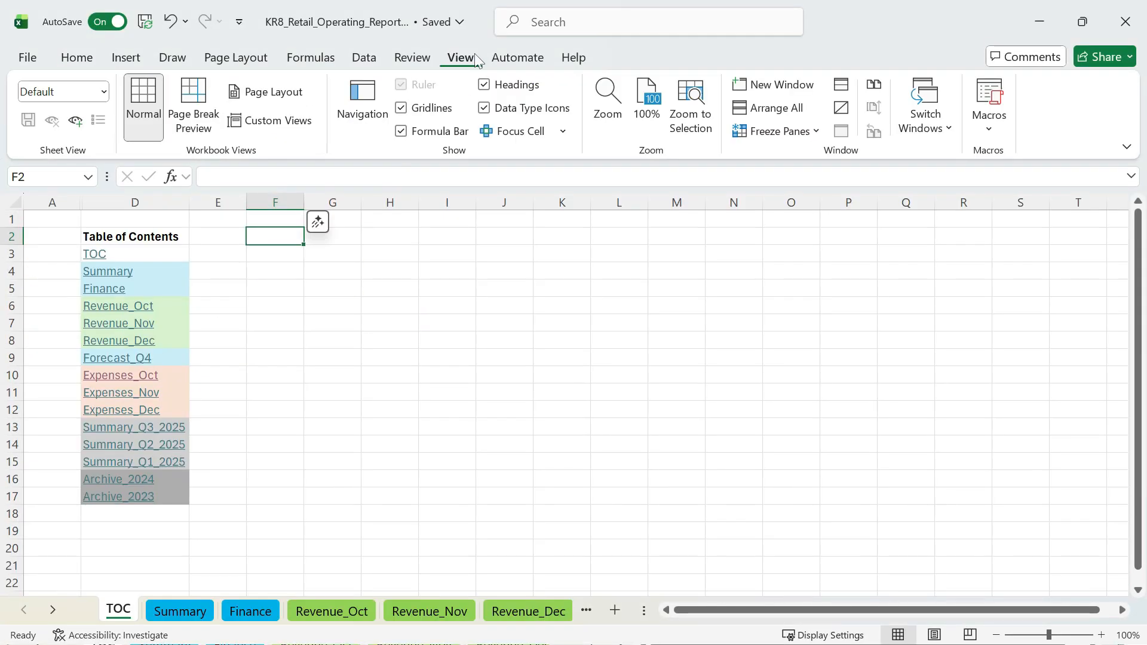
# Step: Show the Navigation pane beside the table of contents on the TOC sheet
pyautogui.click(372, 117)
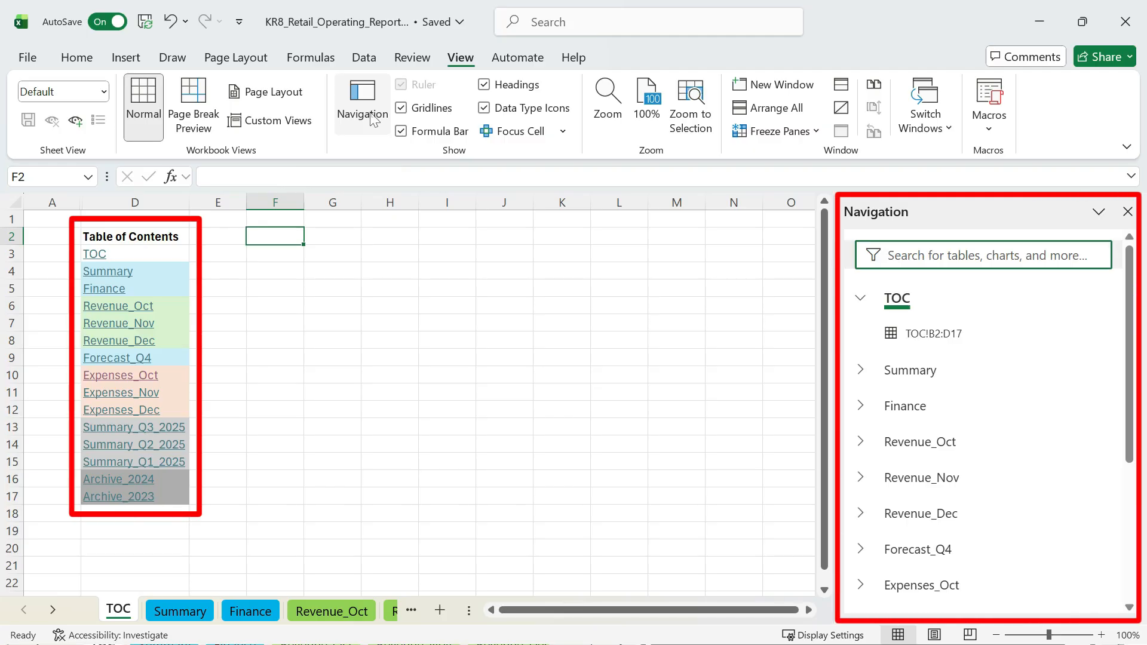